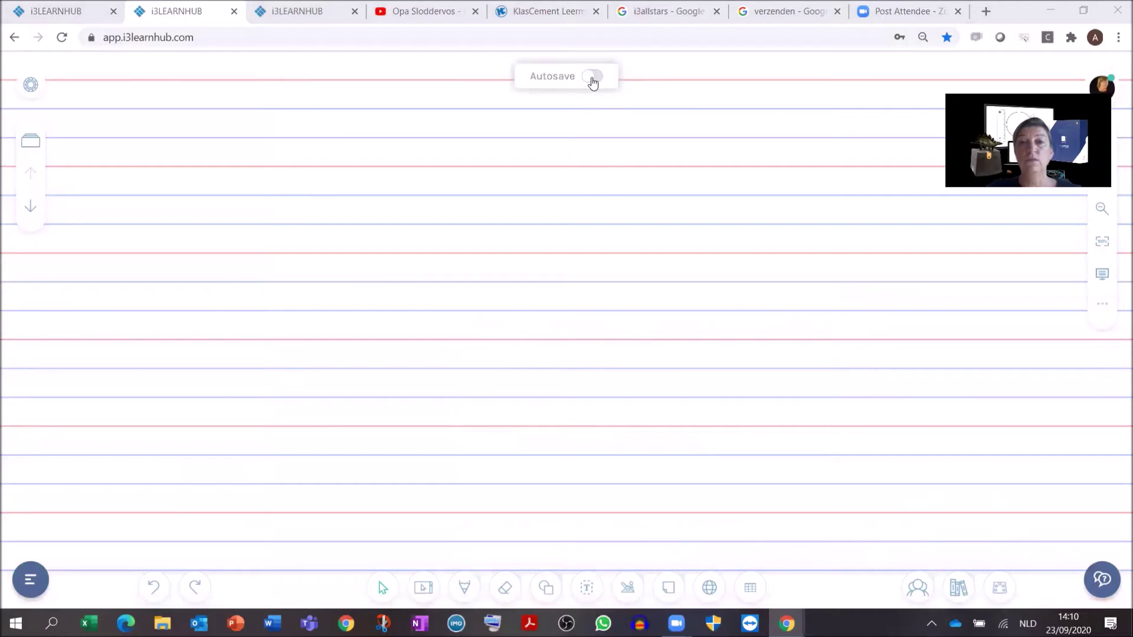
Step: Toggle Autosave and choose the basic folder inside training NL in the personal library as the lesson's save location
click(592, 77)
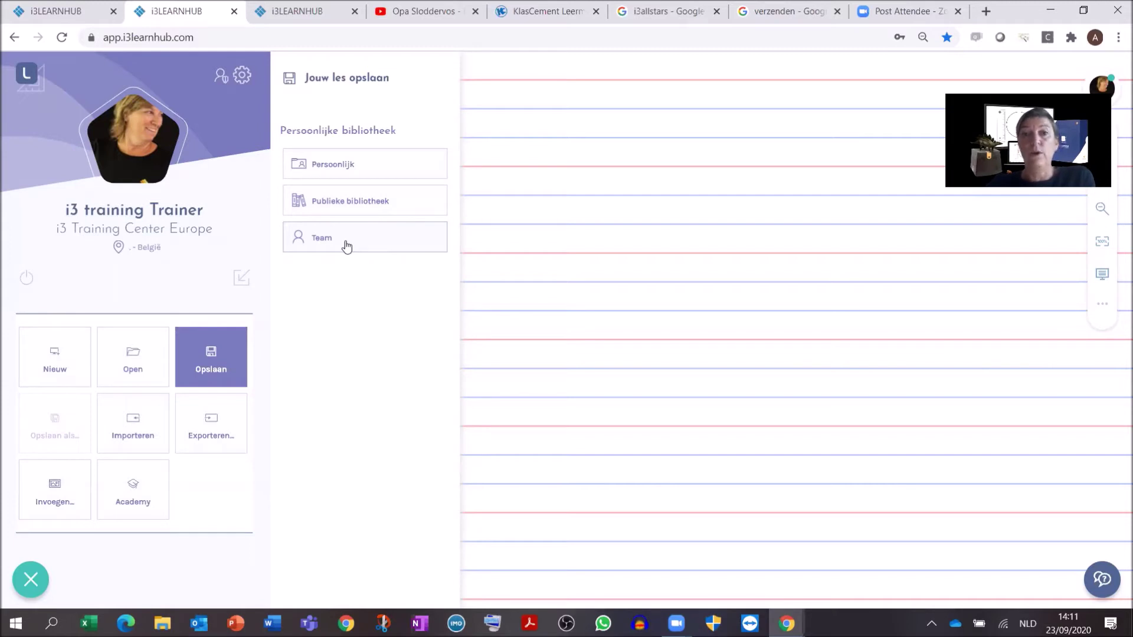
click(333, 165)
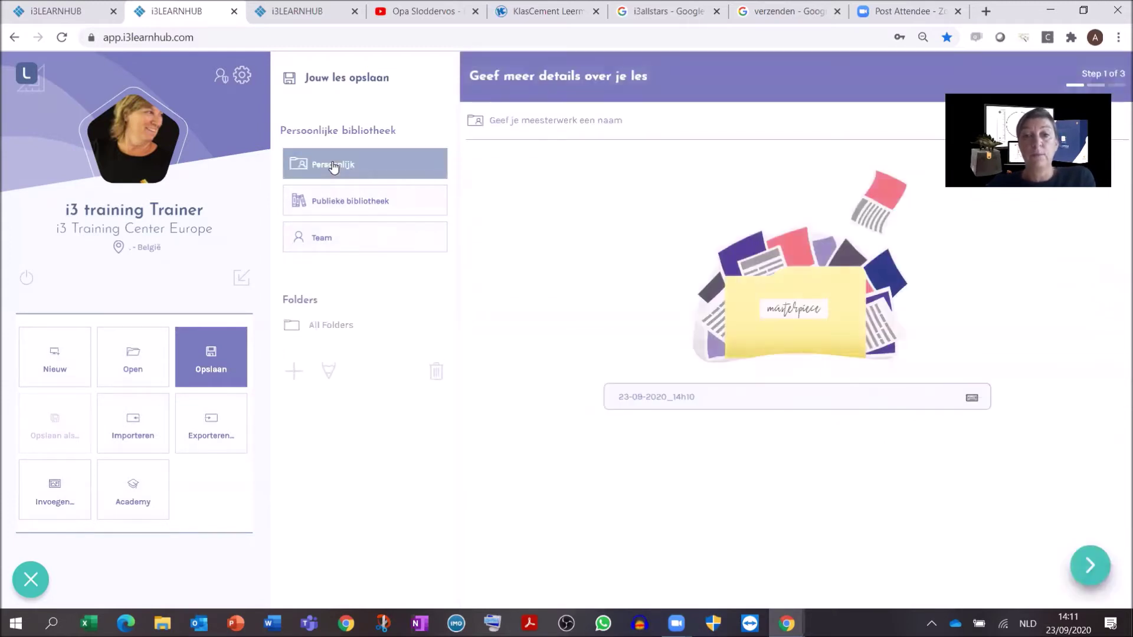
click(328, 326)
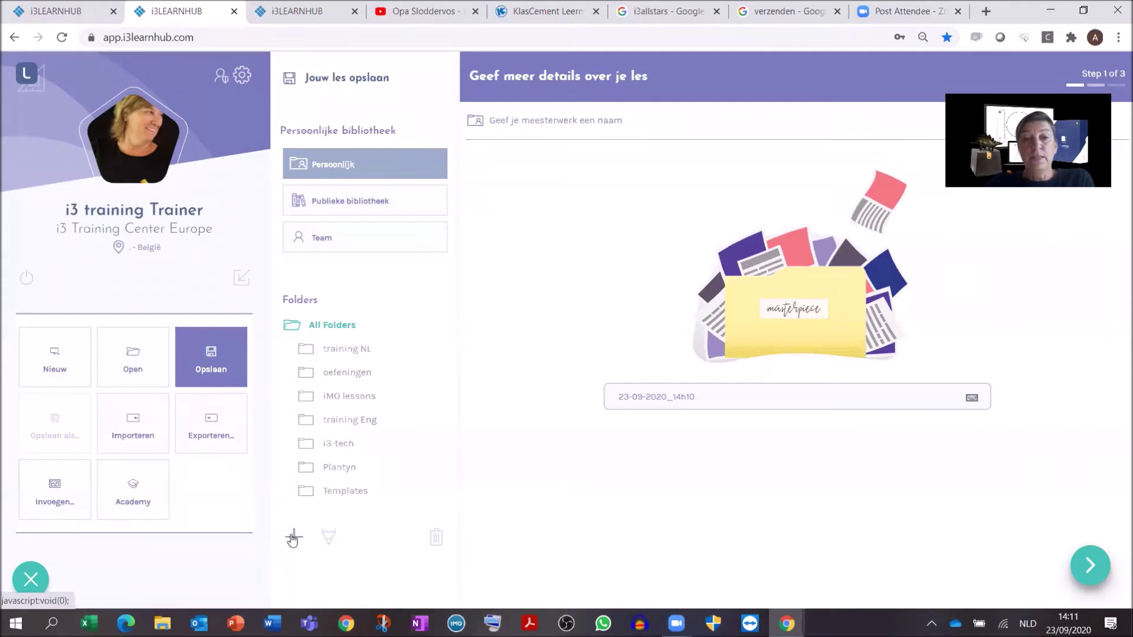
click(346, 347)
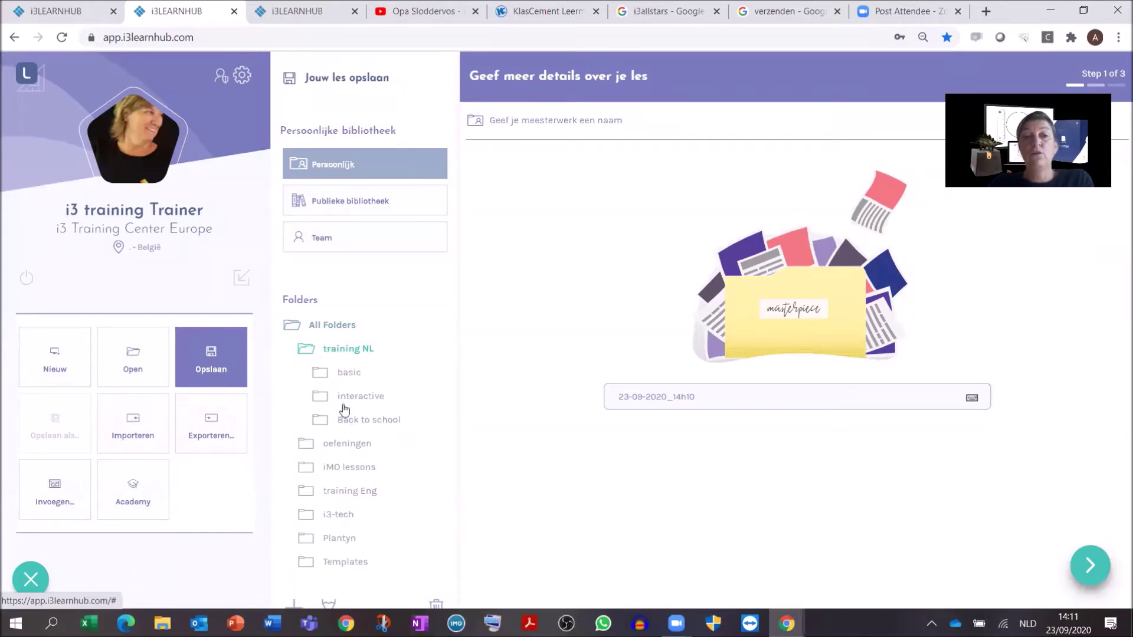
click(346, 374)
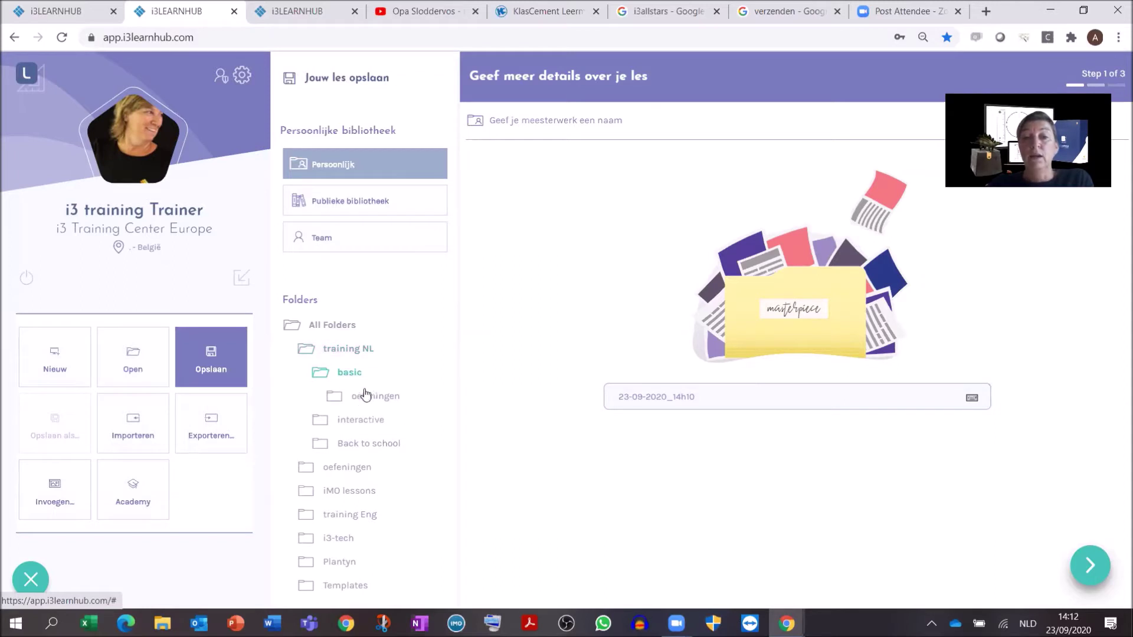
Step: Create a new subfolder named test inside the basic folder
scroll(345, 440, down, 1)
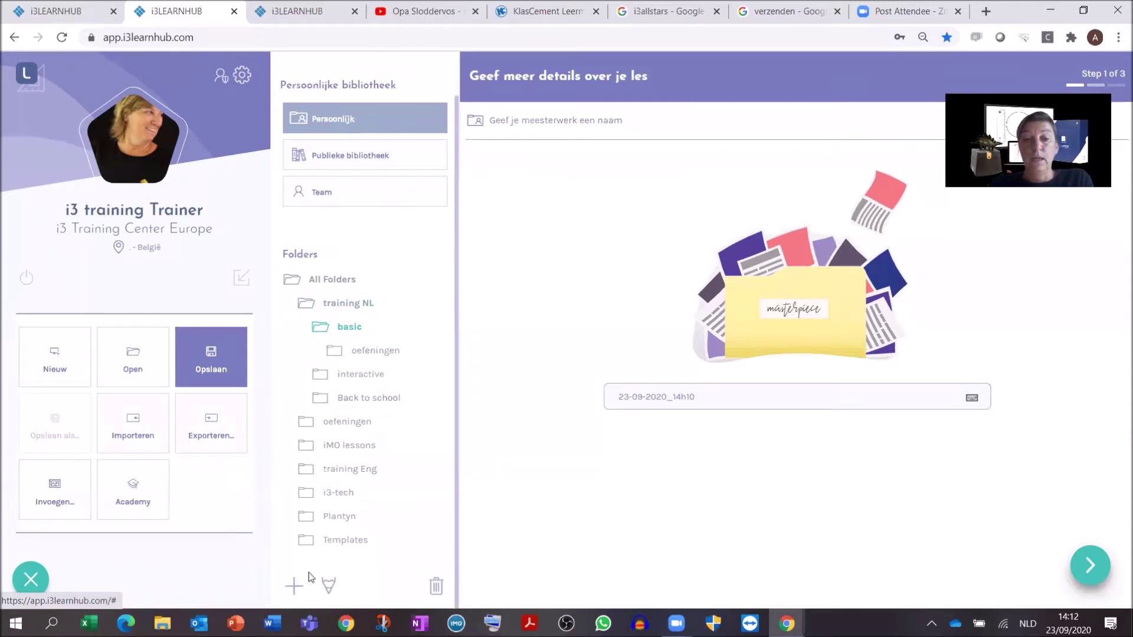
click(293, 586)
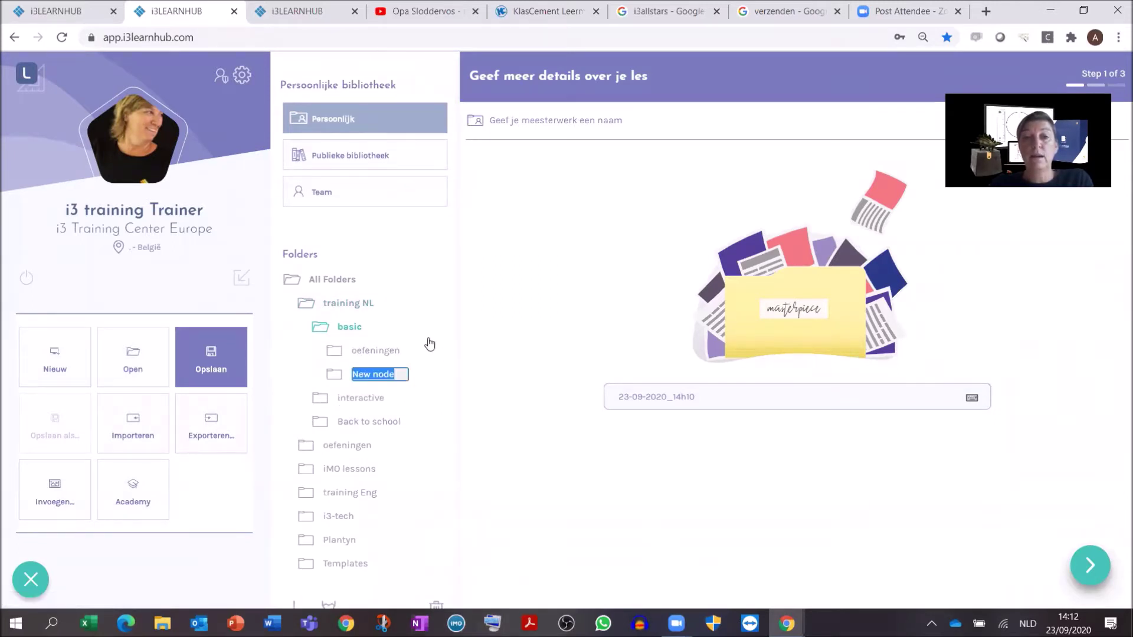
text(tesst)
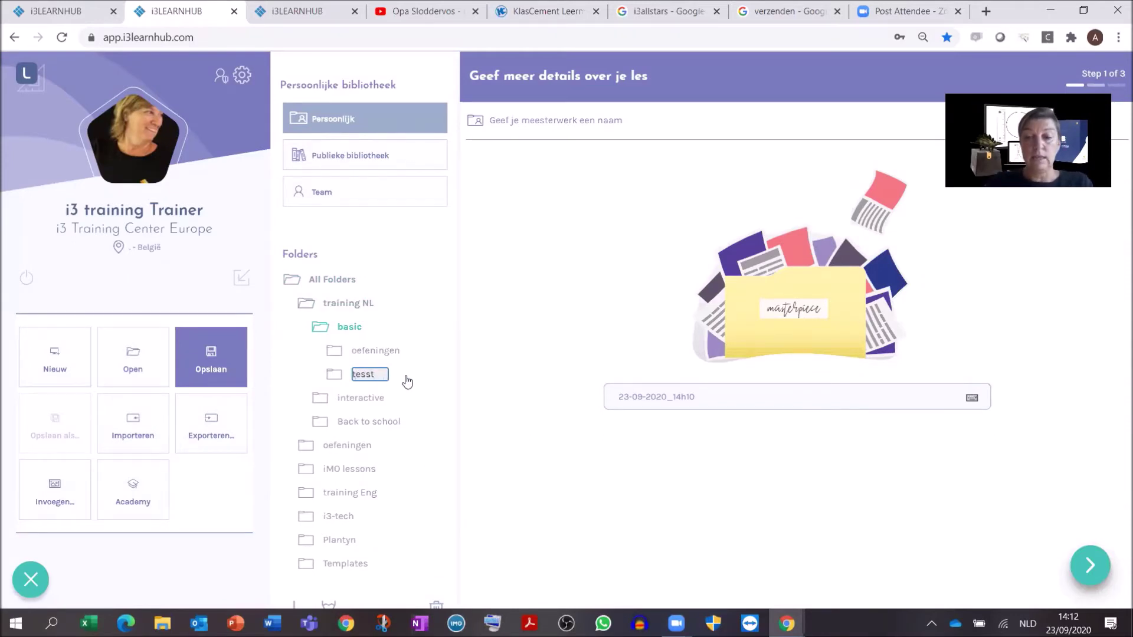
key(BackSpace)
key(BackSpace)
text(t)
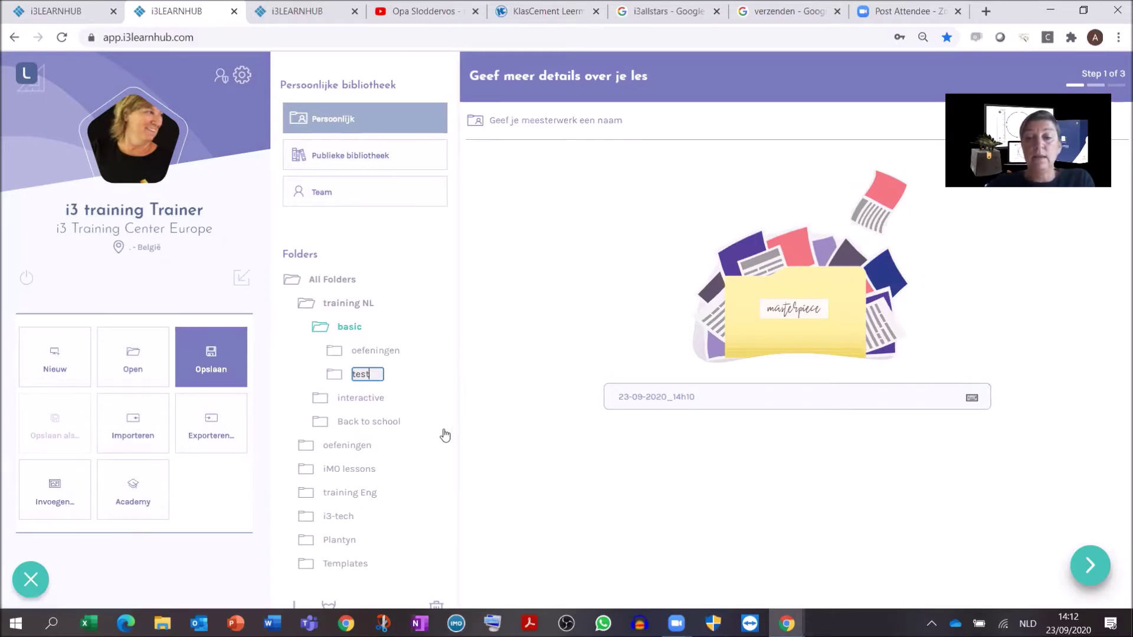
key(Return)
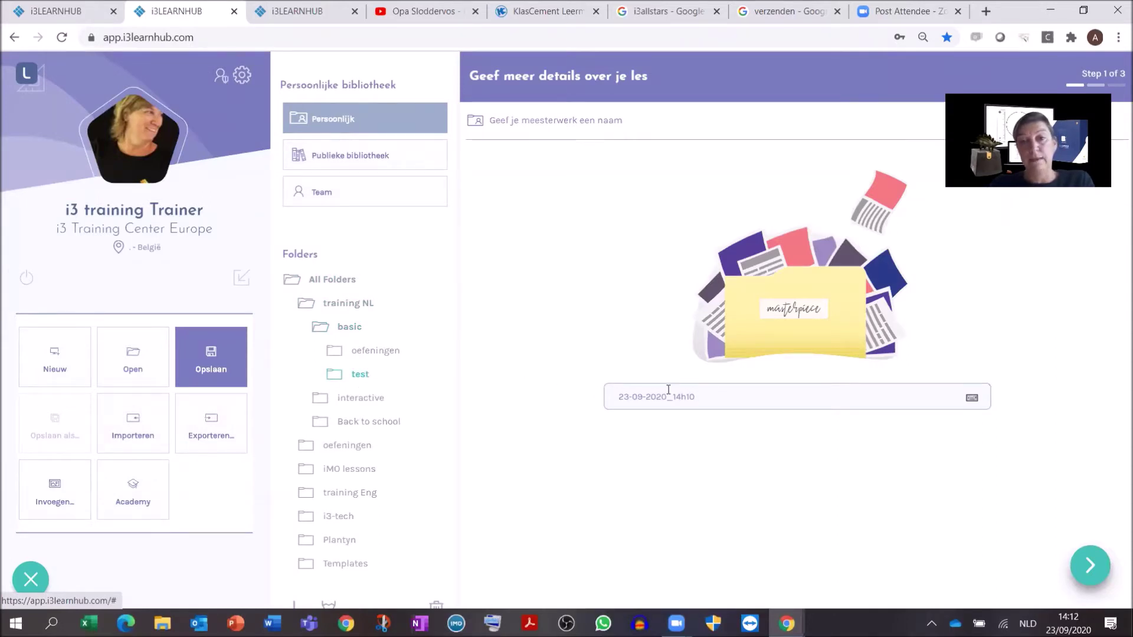
Step: Name the lesson "test webinar" and continue to the level and subject details
drag(730, 399, 592, 421)
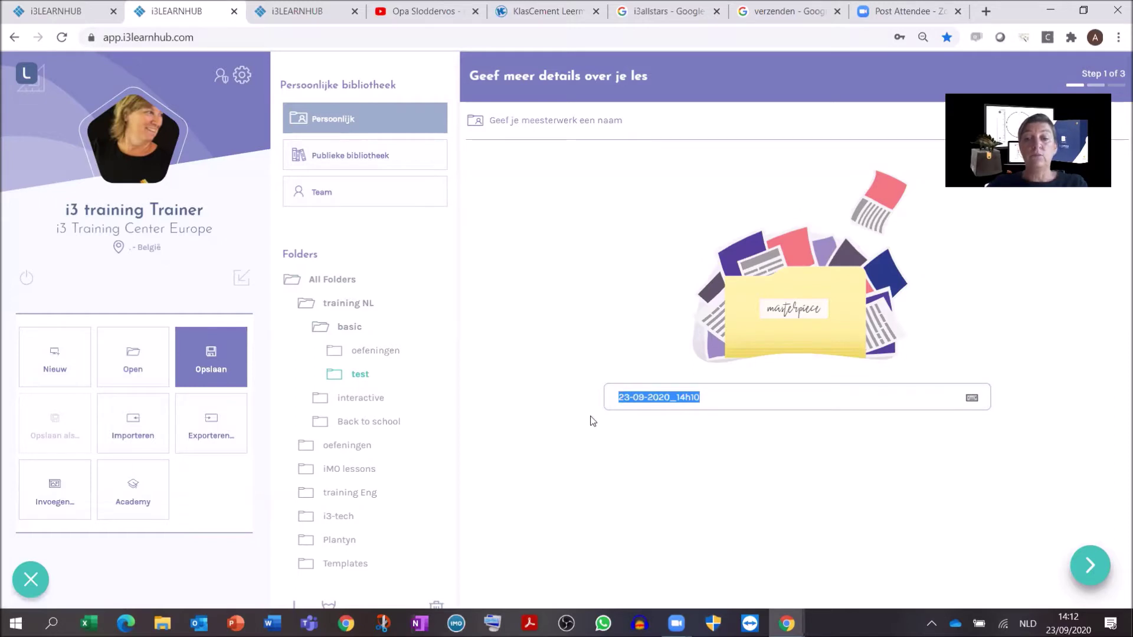
text(test w)
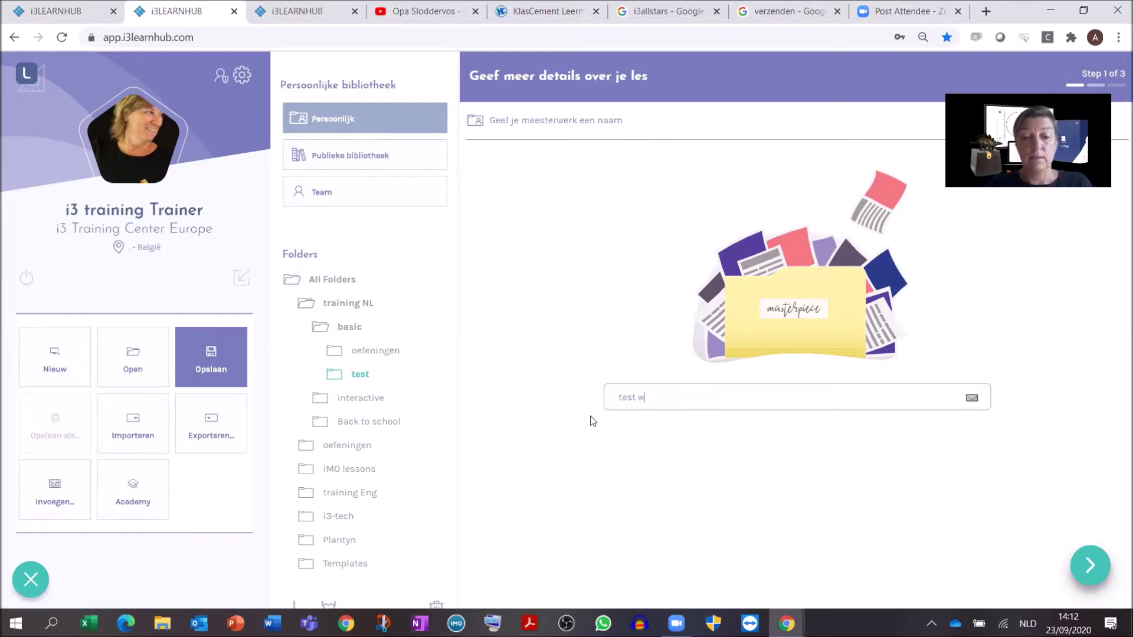
text(ebinar)
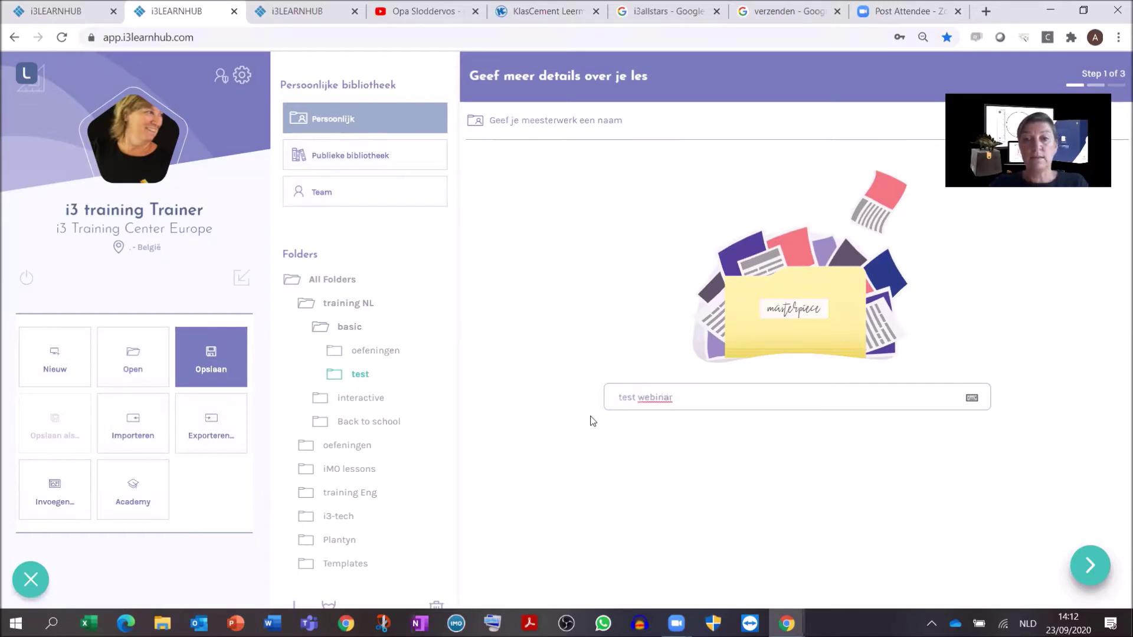
click(1091, 567)
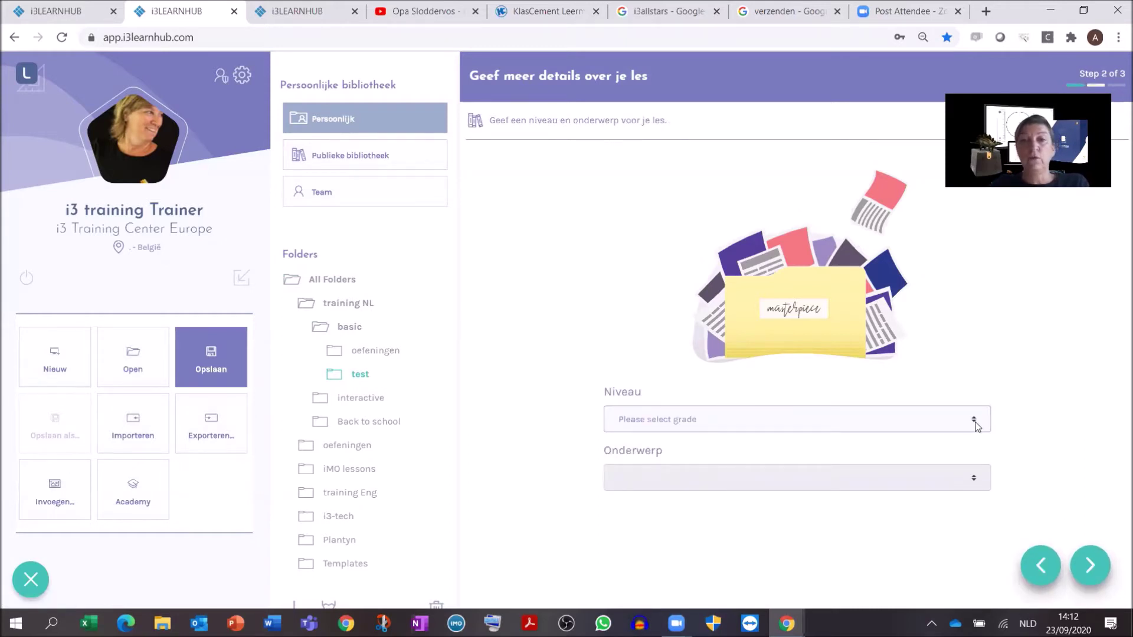
Step: Set the lesson's level to Primair and its subject to Wiskunde, and continue to the hashtags
click(975, 424)
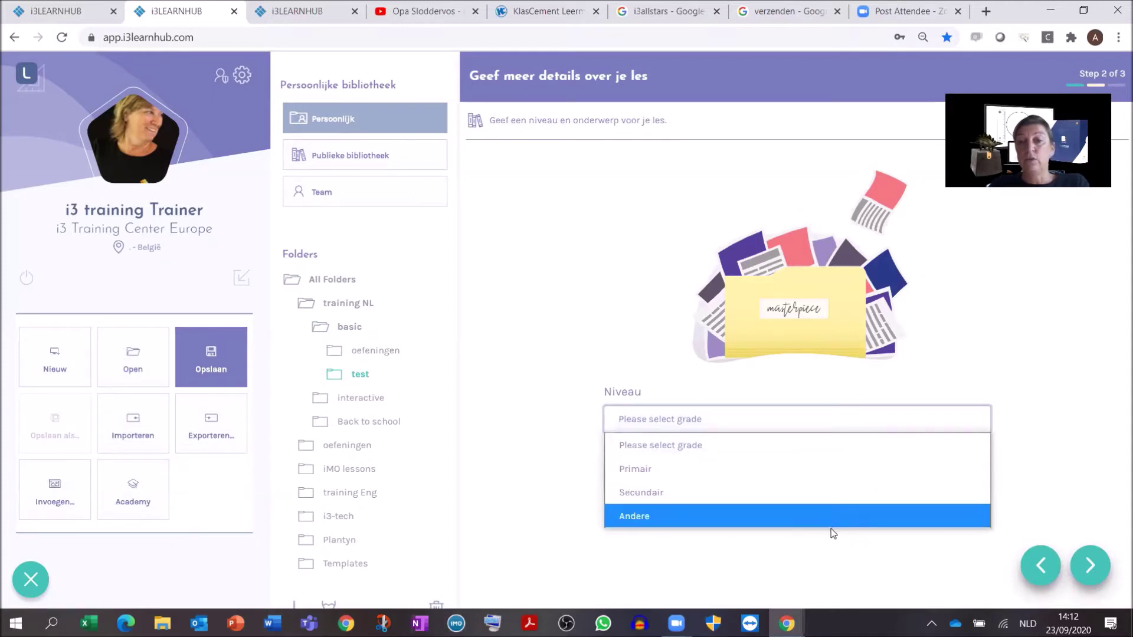
click(826, 469)
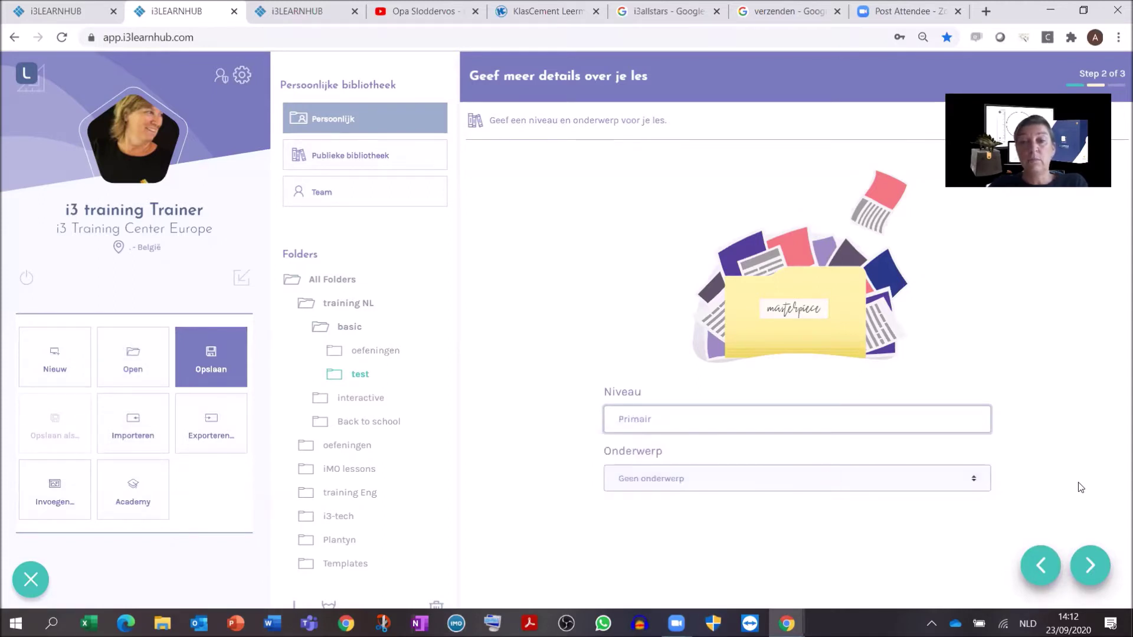
click(978, 483)
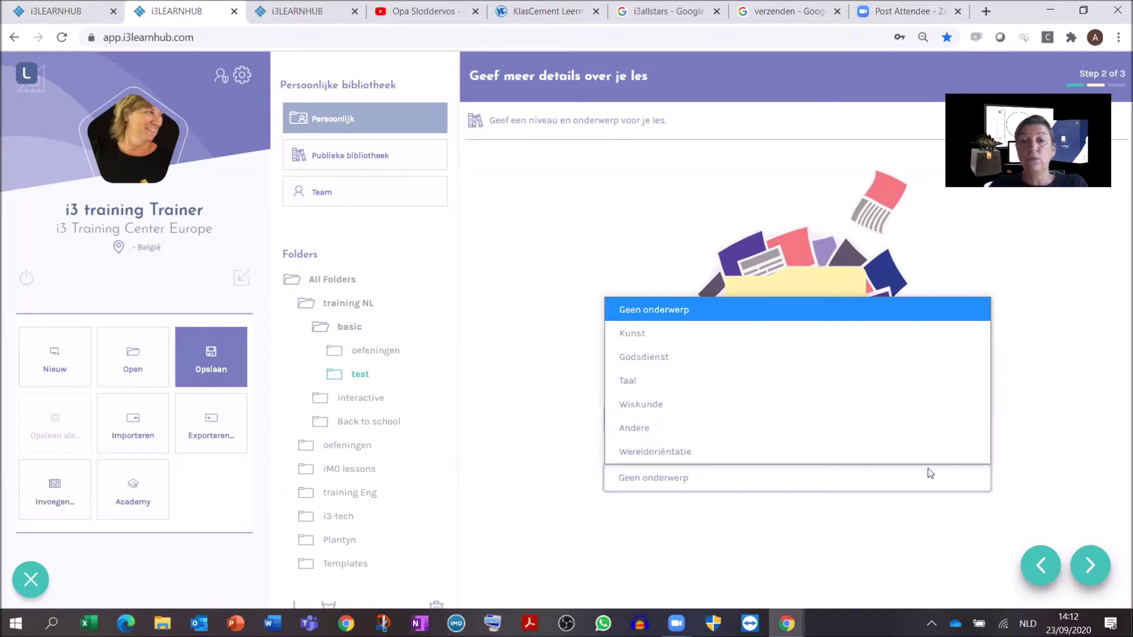
click(670, 405)
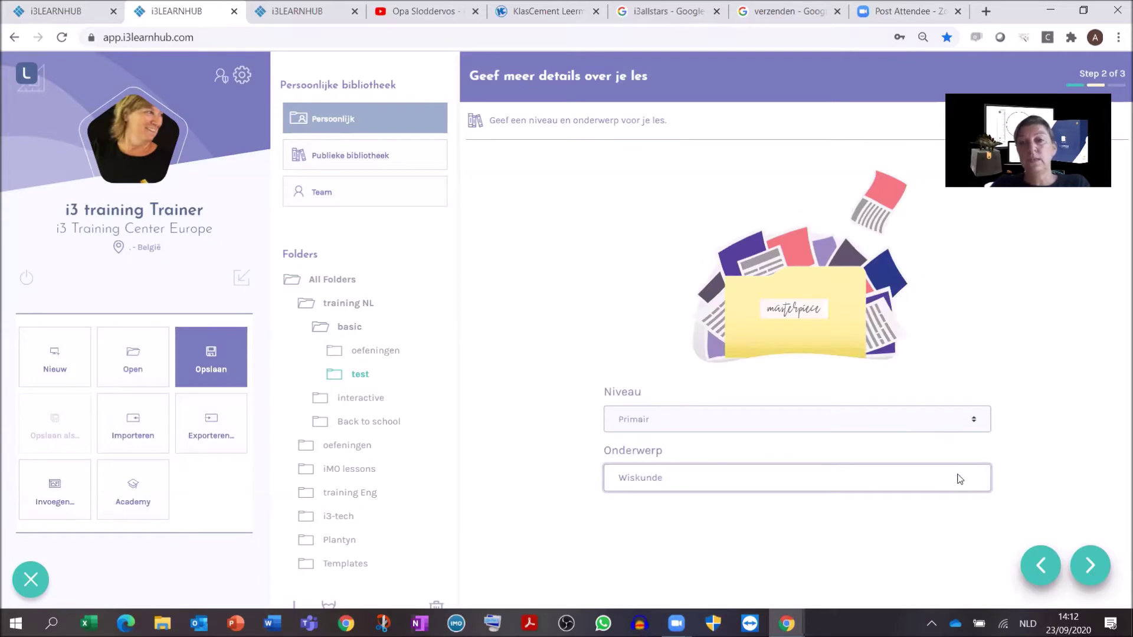
click(1096, 567)
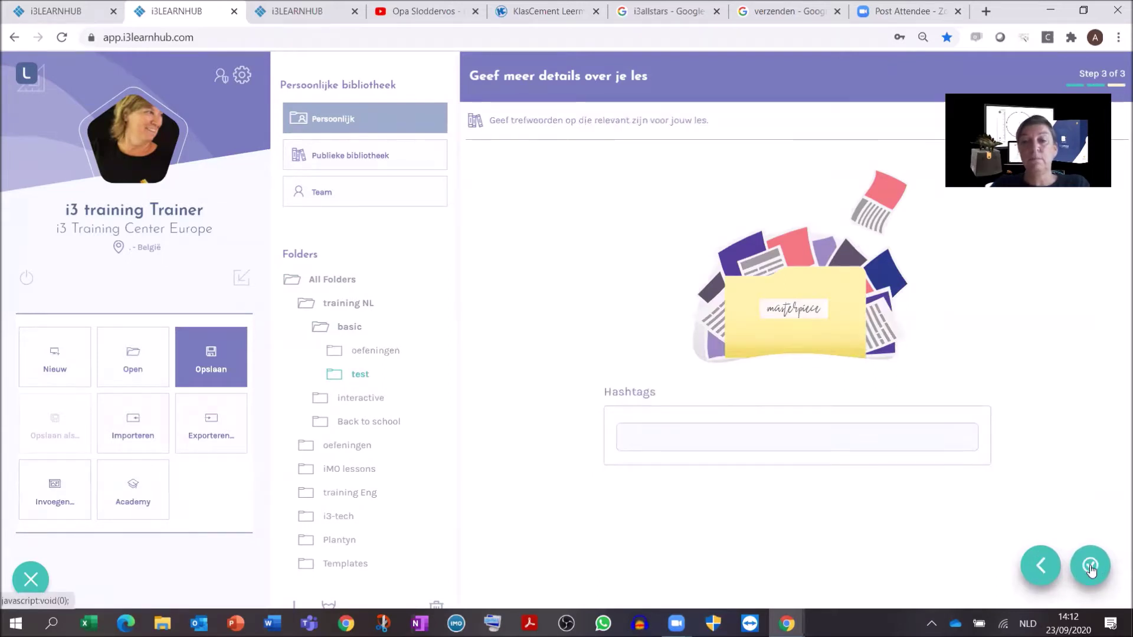
Step: Add the hashtags achtergrond, vormen and optellen tot 10, and save the lesson
click(704, 441)
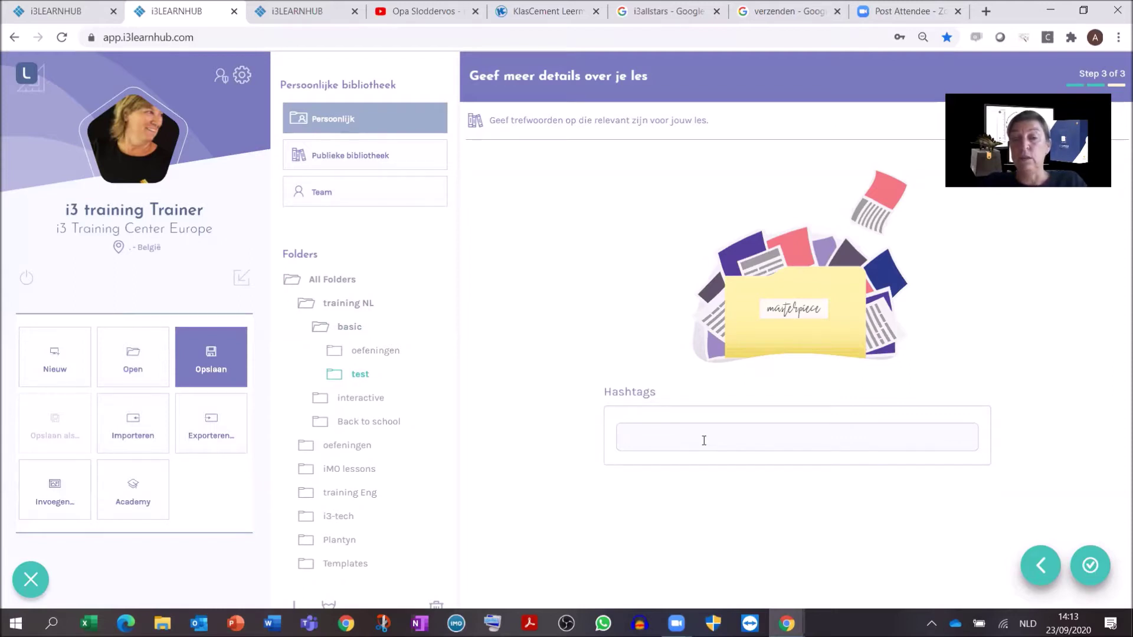
text(achtergrond)
key(Return)
text(vormen)
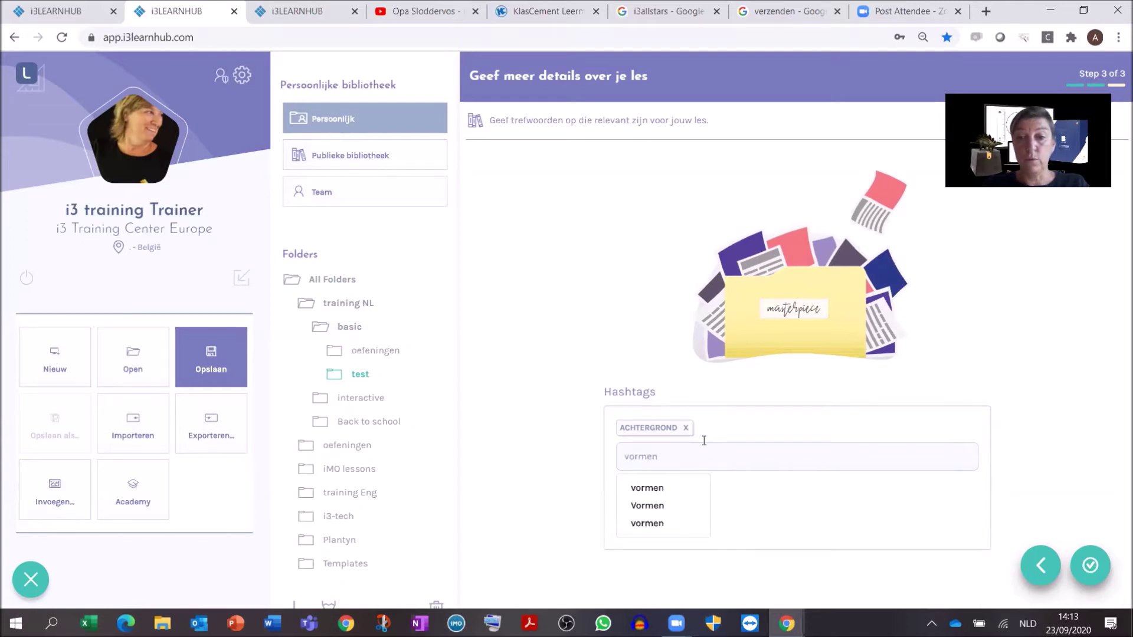
key(Return)
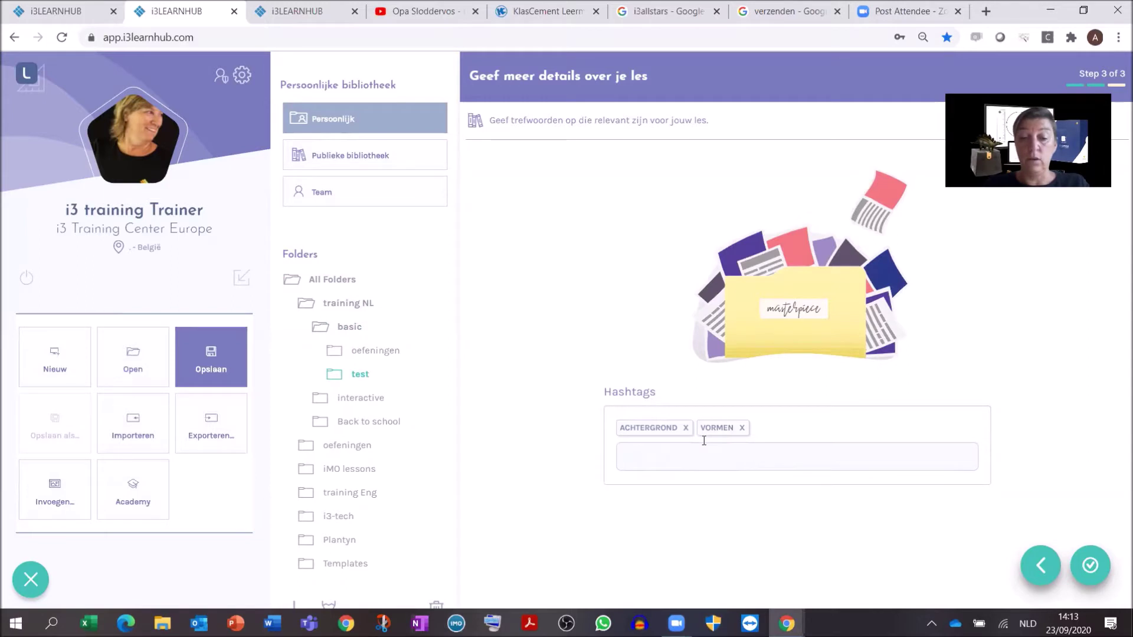
text(optellen)
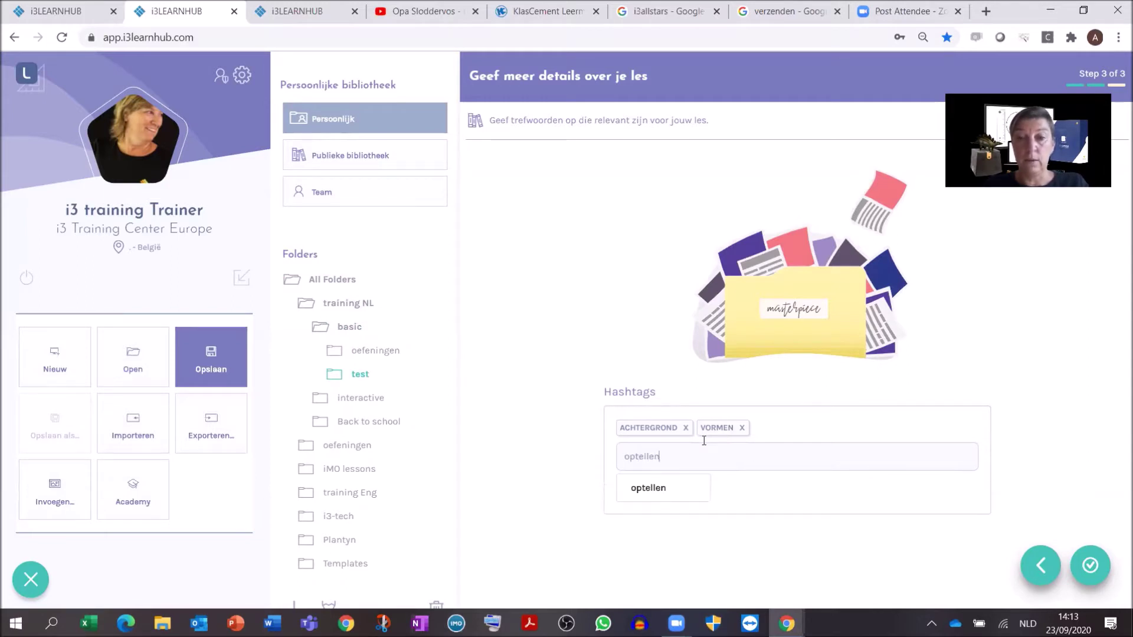
text( tot 10)
key(Return)
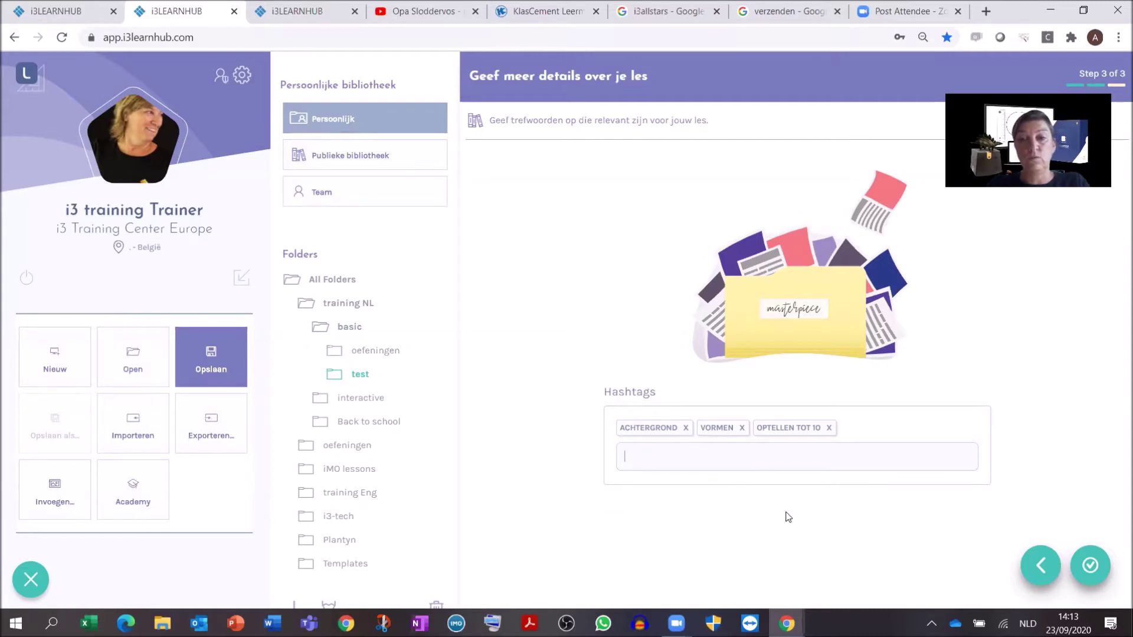
click(1089, 567)
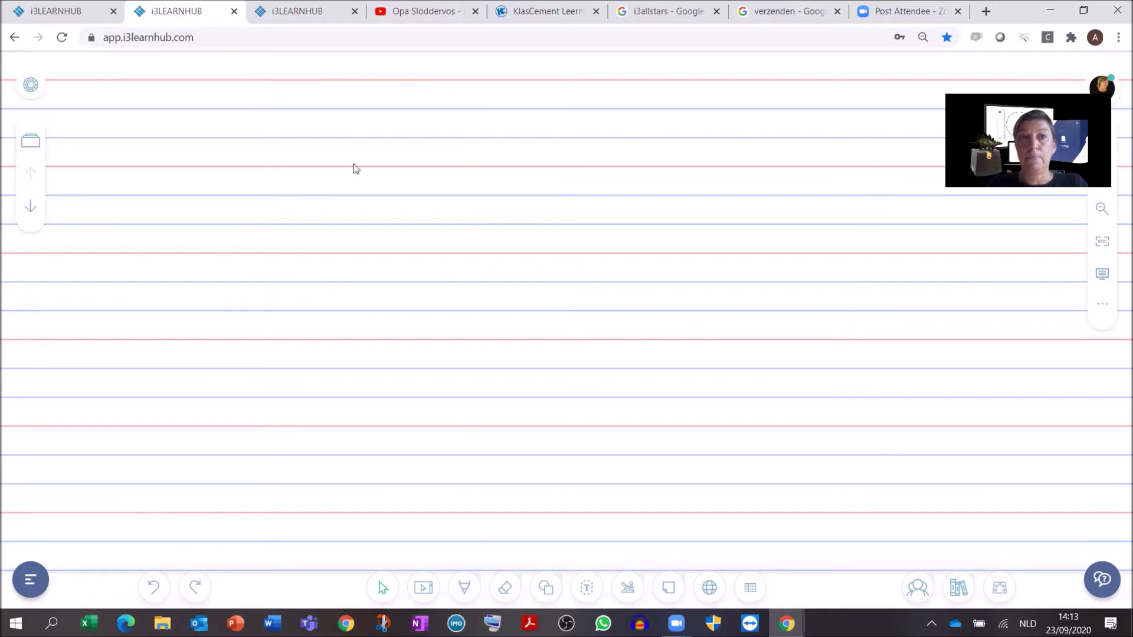
Step: Activate the Pen drawing tool on the Pen, Tekst, Vorm page of the open lesson that begins with Start
click(61, 9)
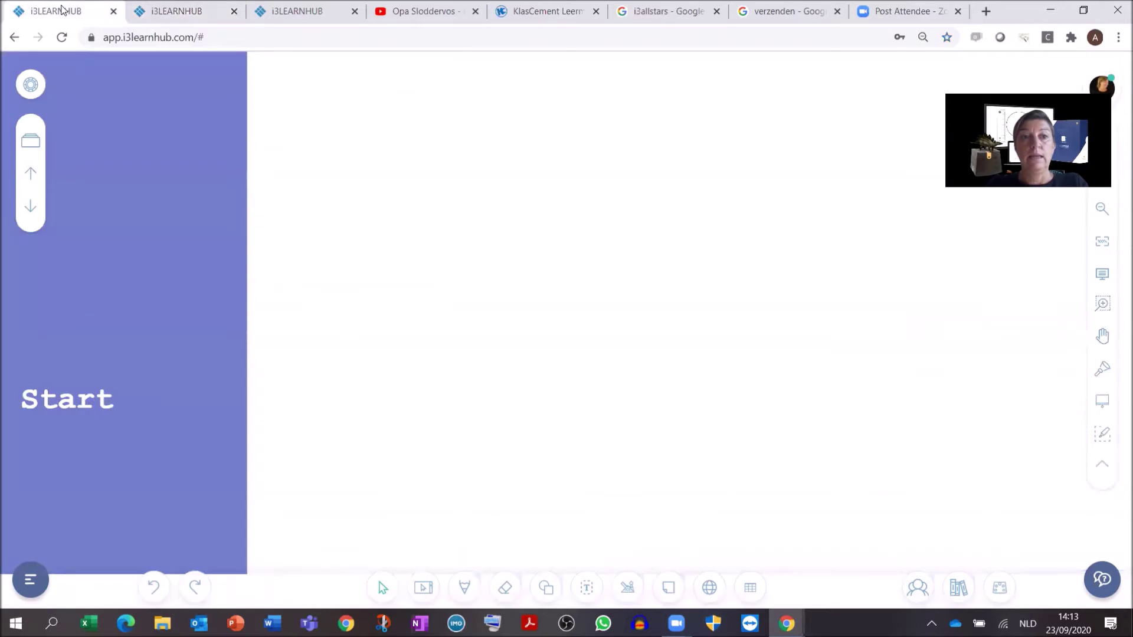
click(34, 207)
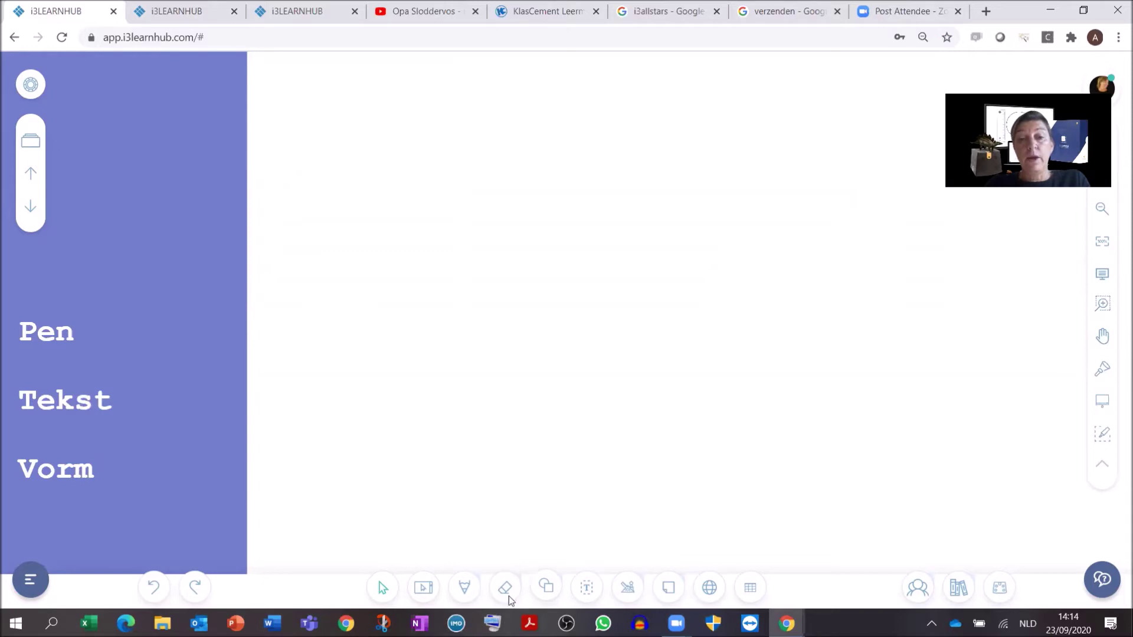
click(466, 590)
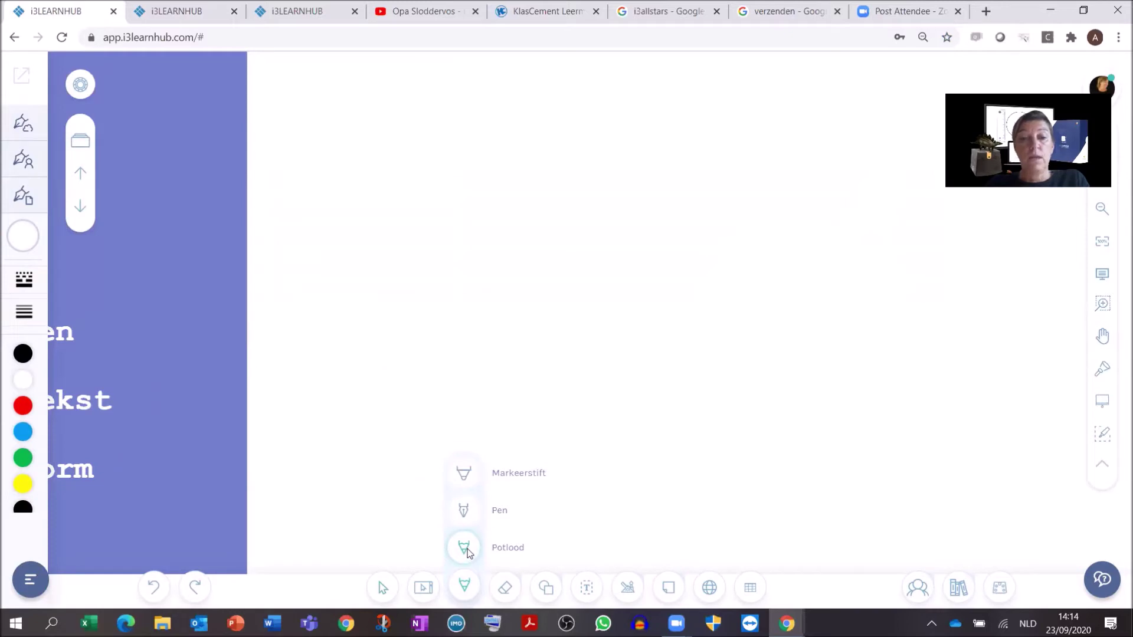
click(465, 511)
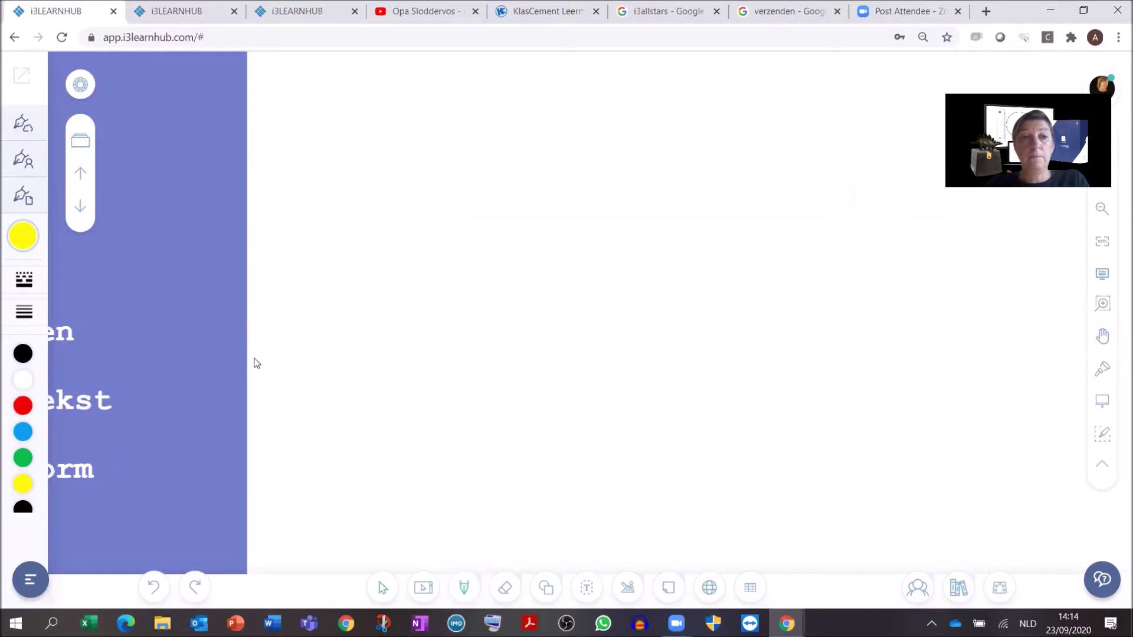
Step: Expand the full pen options and set the pen colour to the medium indigo blue from the personal colours
click(20, 77)
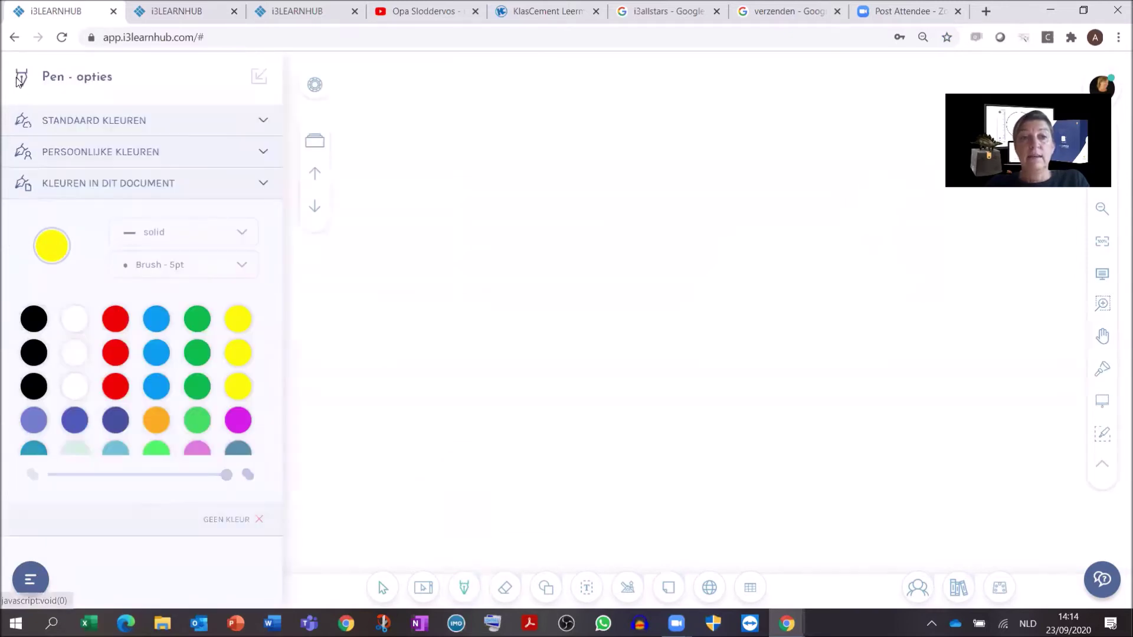
click(84, 122)
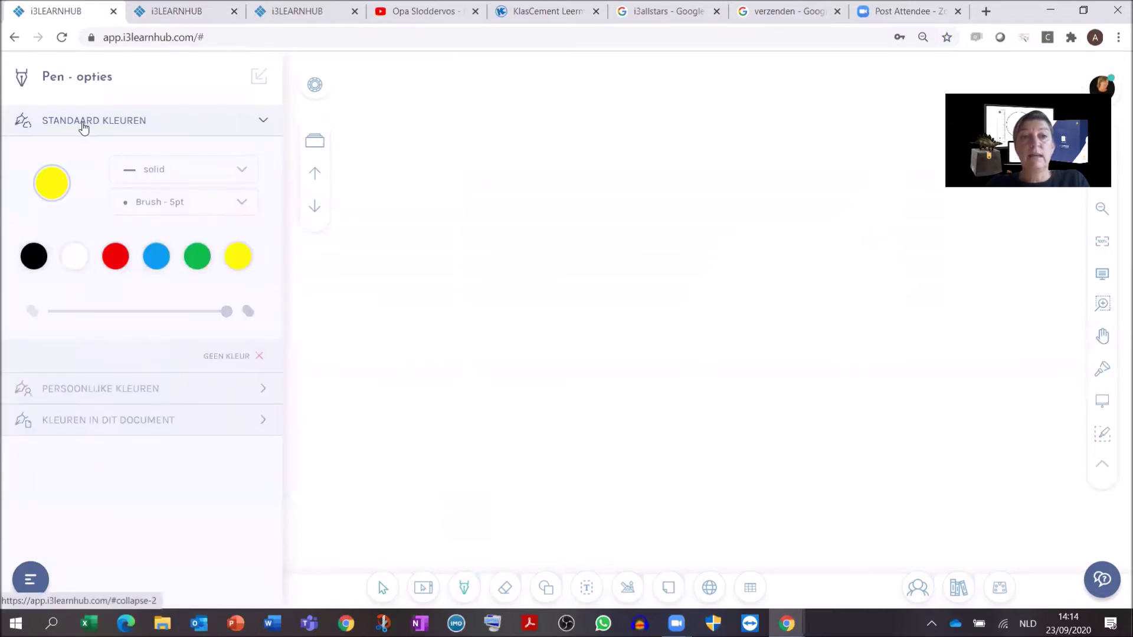
click(116, 388)
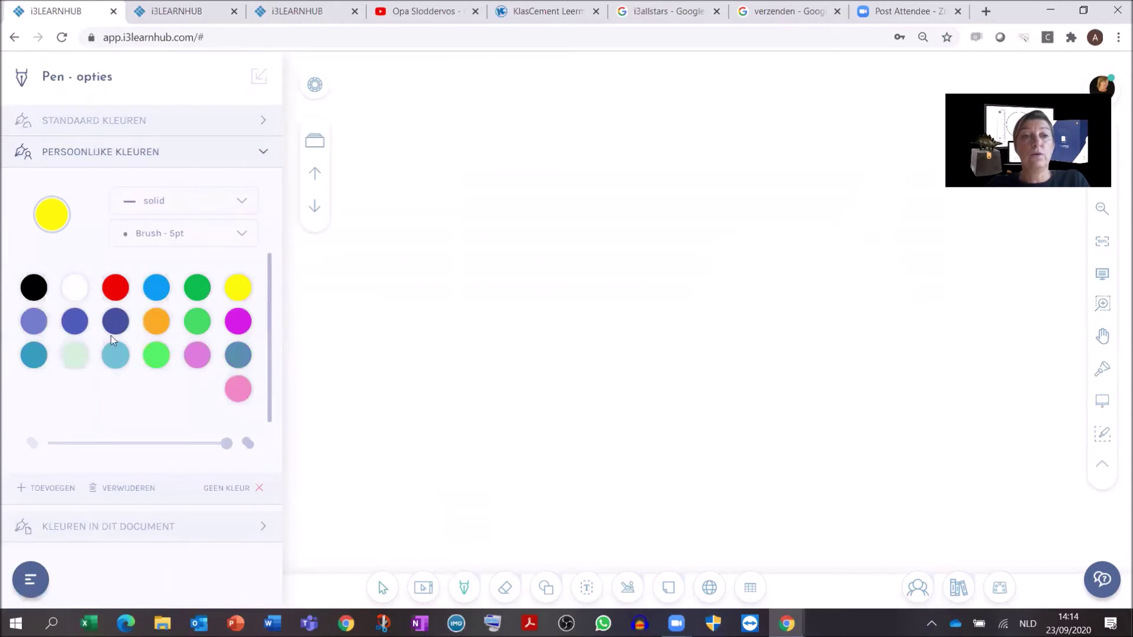
click(76, 322)
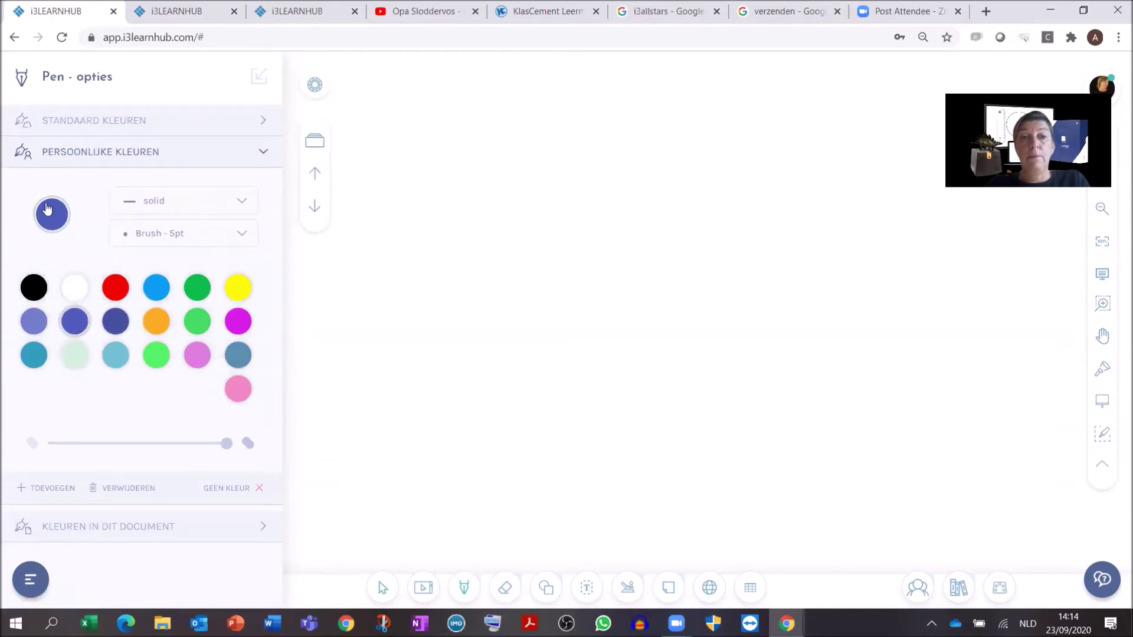
Step: Keep the solid line style, set the brush size to 5pt, and handwrite hallo on the blank part of the page
click(242, 206)
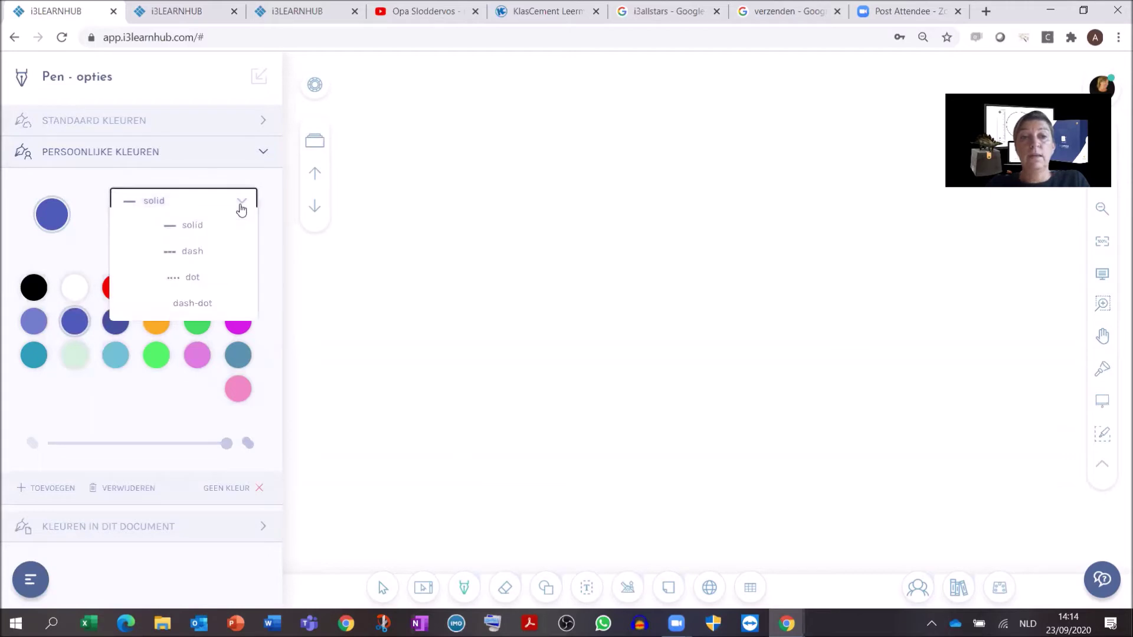
click(241, 206)
click(242, 233)
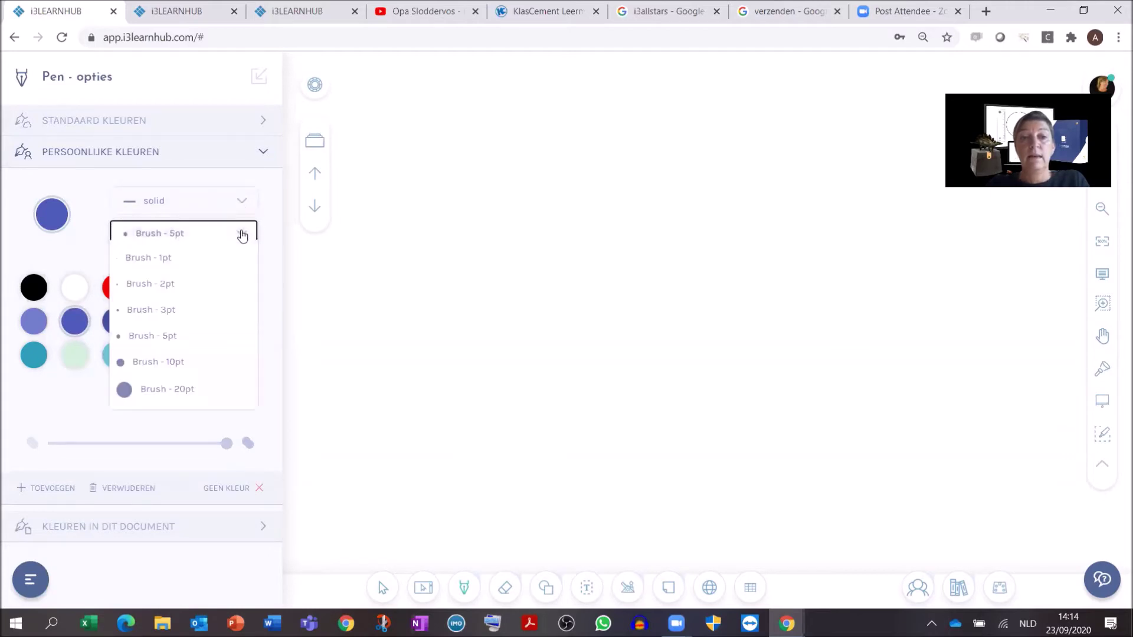
click(215, 337)
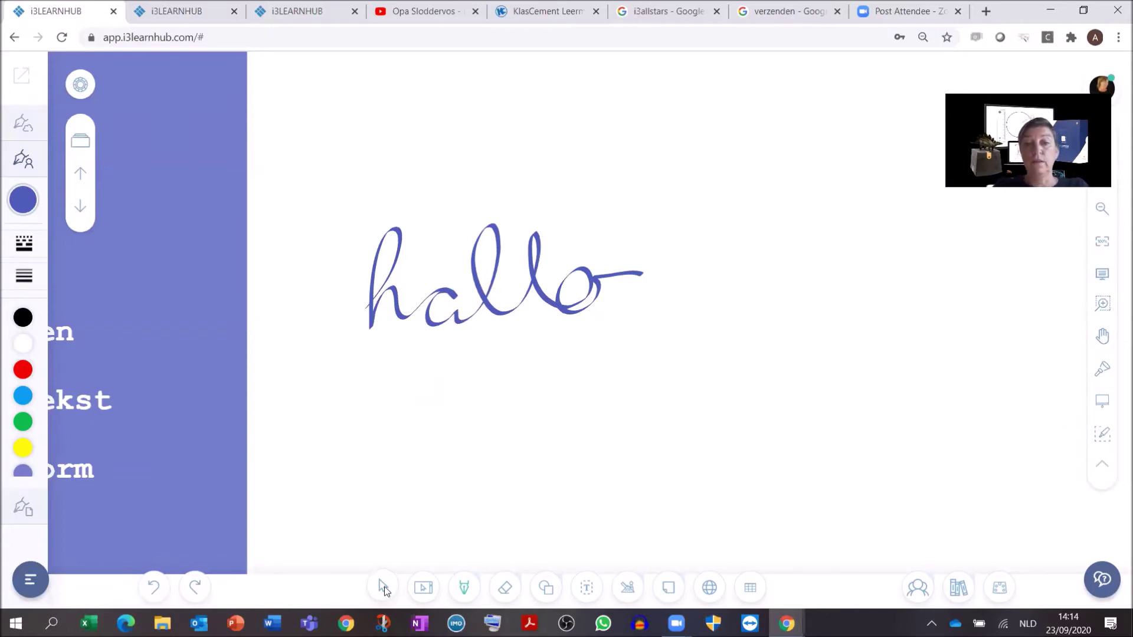
Step: Highlight the handwritten hallo with one yellow Markeerstift stroke across the lower half of the word
click(464, 587)
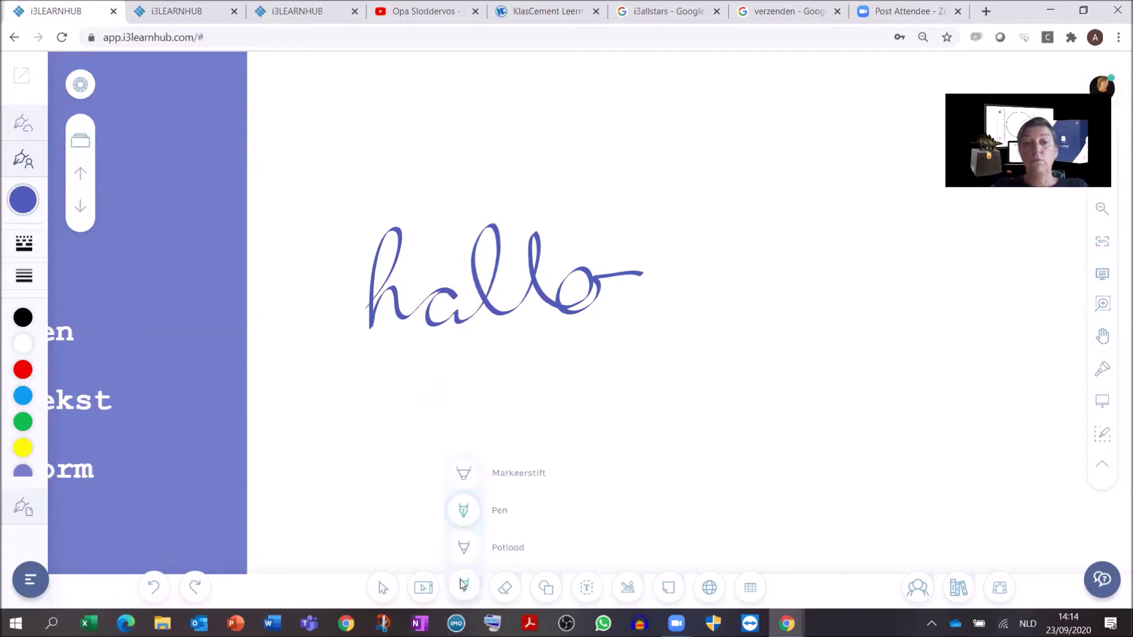
click(464, 473)
drag(332, 303, 630, 305)
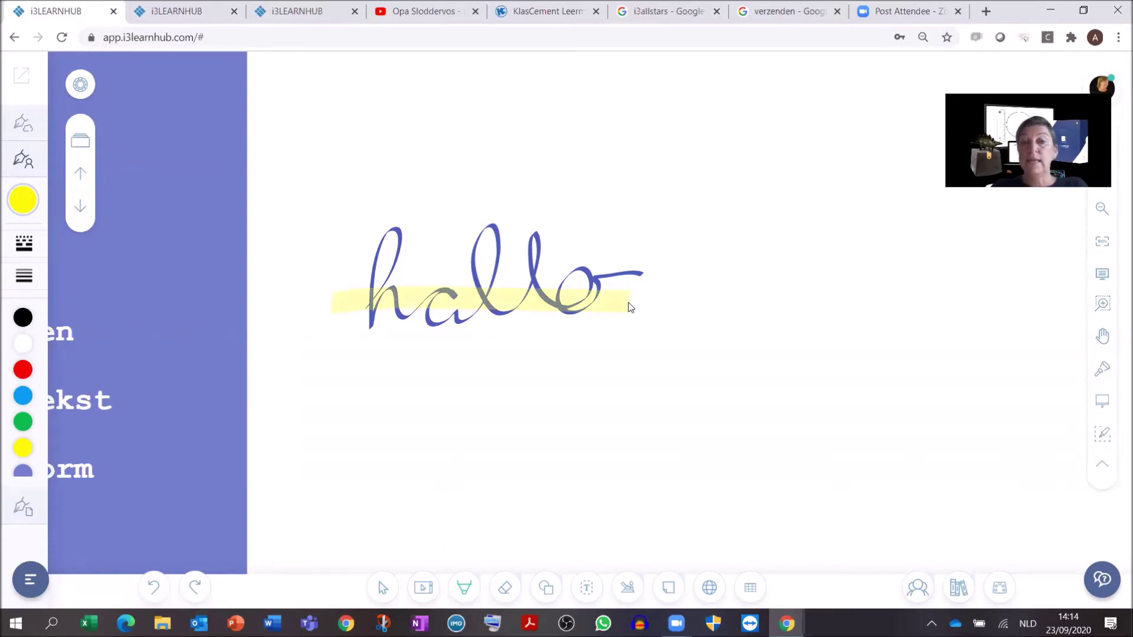
Step: Add the orange text "hallo dit is een tekst" below the handwriting and widen its text box to fit on one line
click(587, 590)
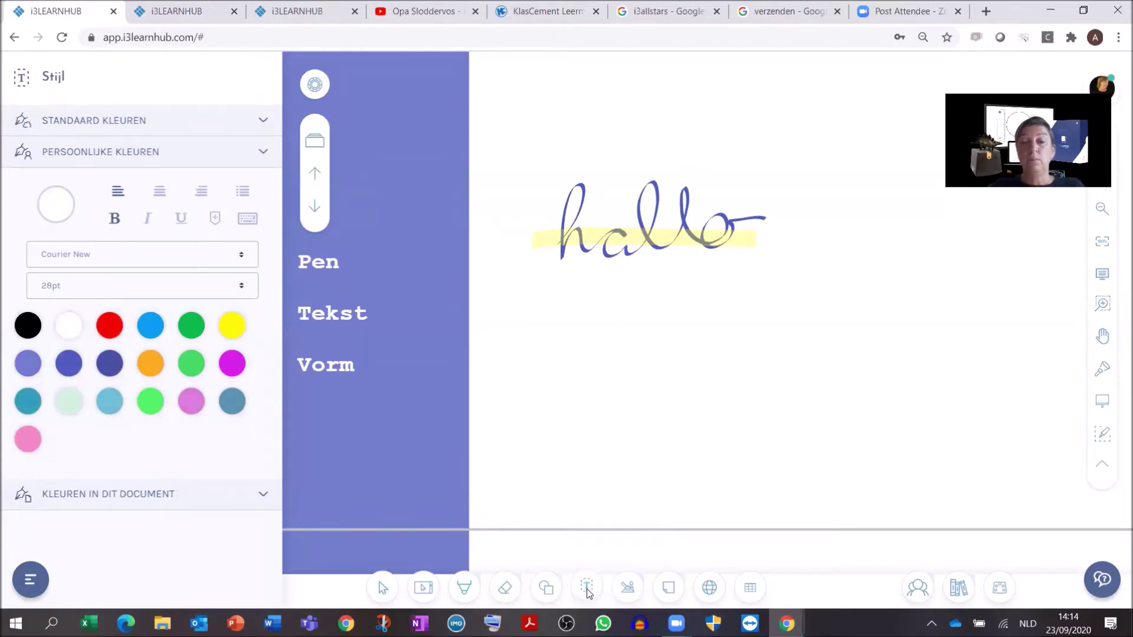
click(745, 323)
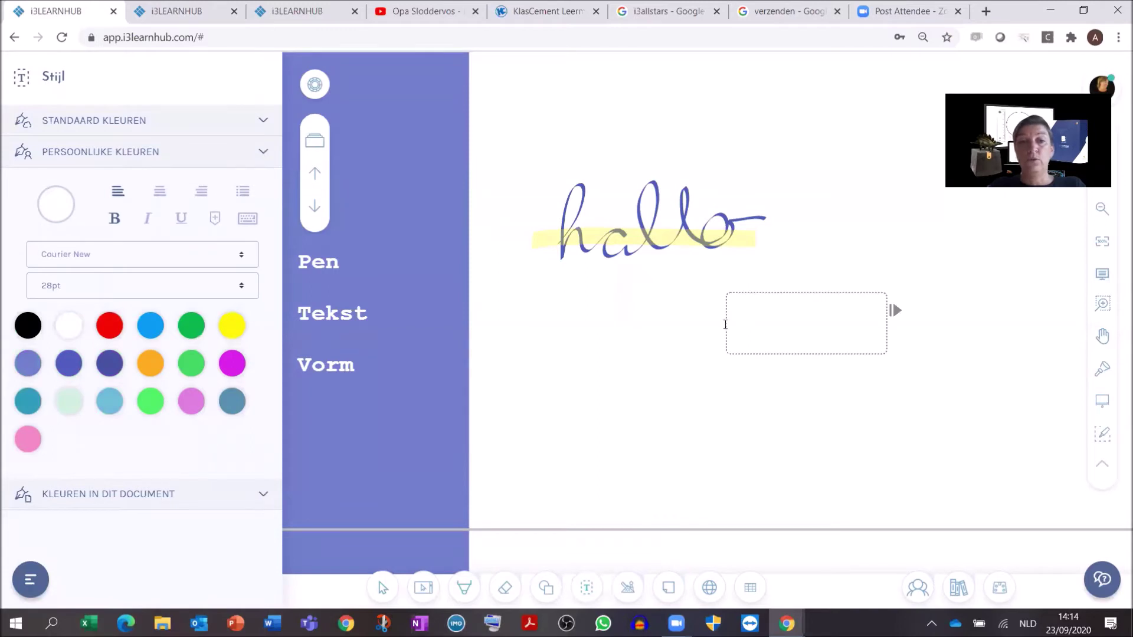
click(163, 363)
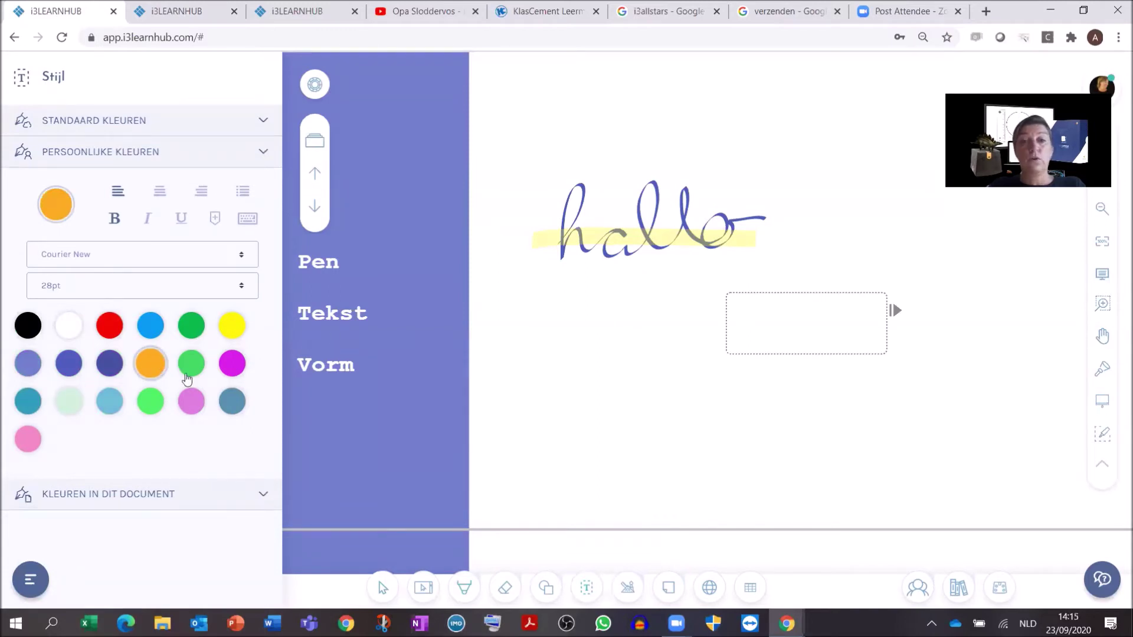
click(743, 316)
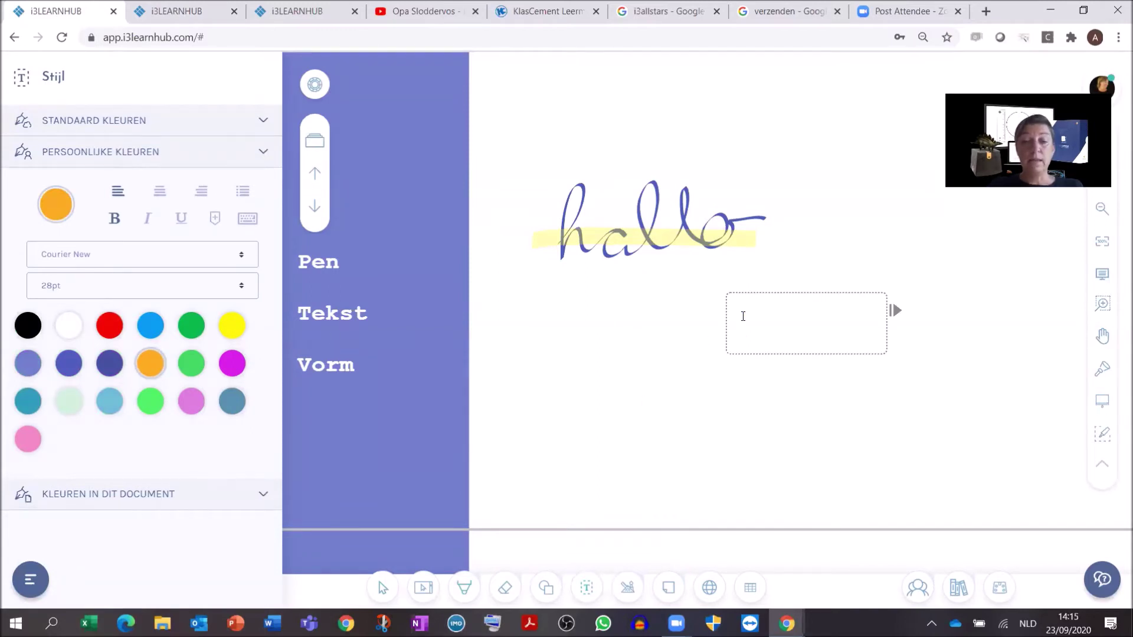
text(hallo d)
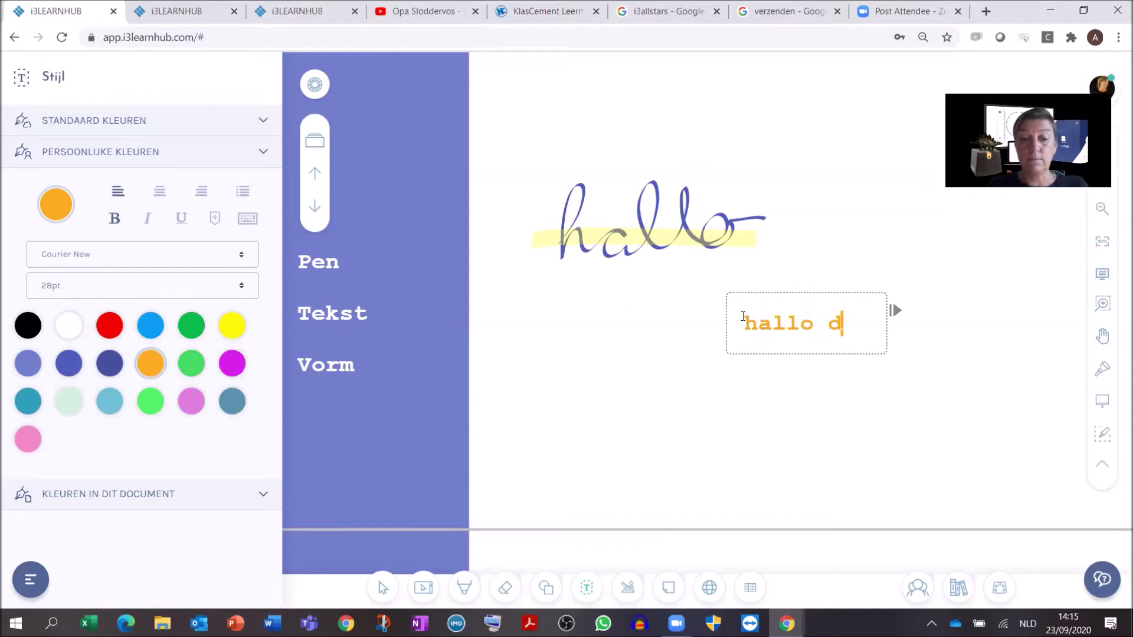
text(it is een tekst)
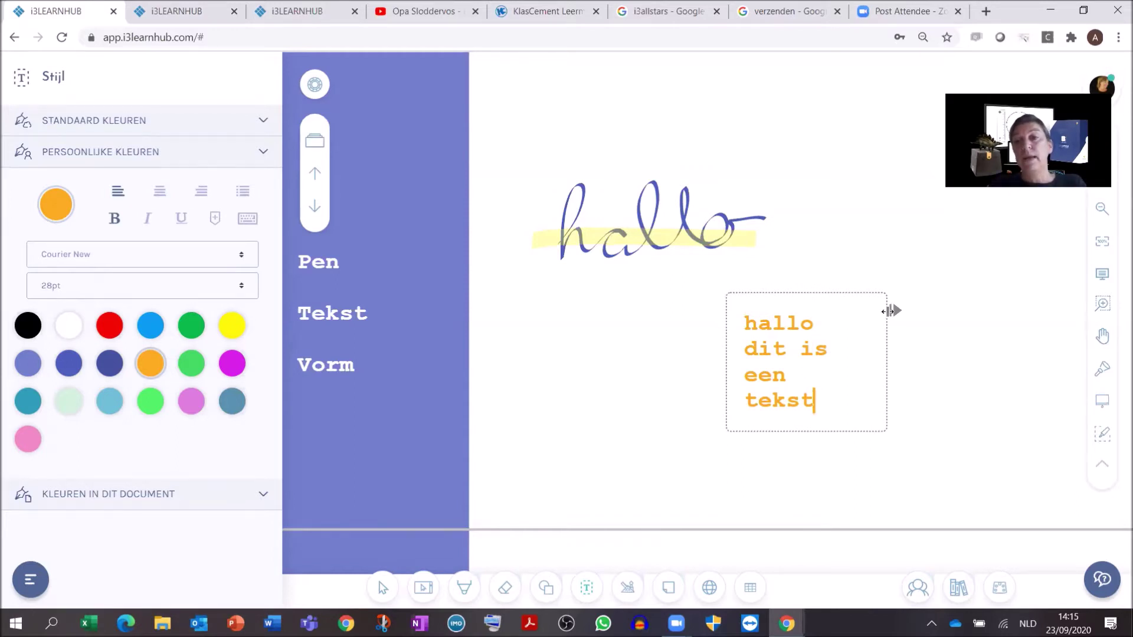
drag(892, 310, 1102, 307)
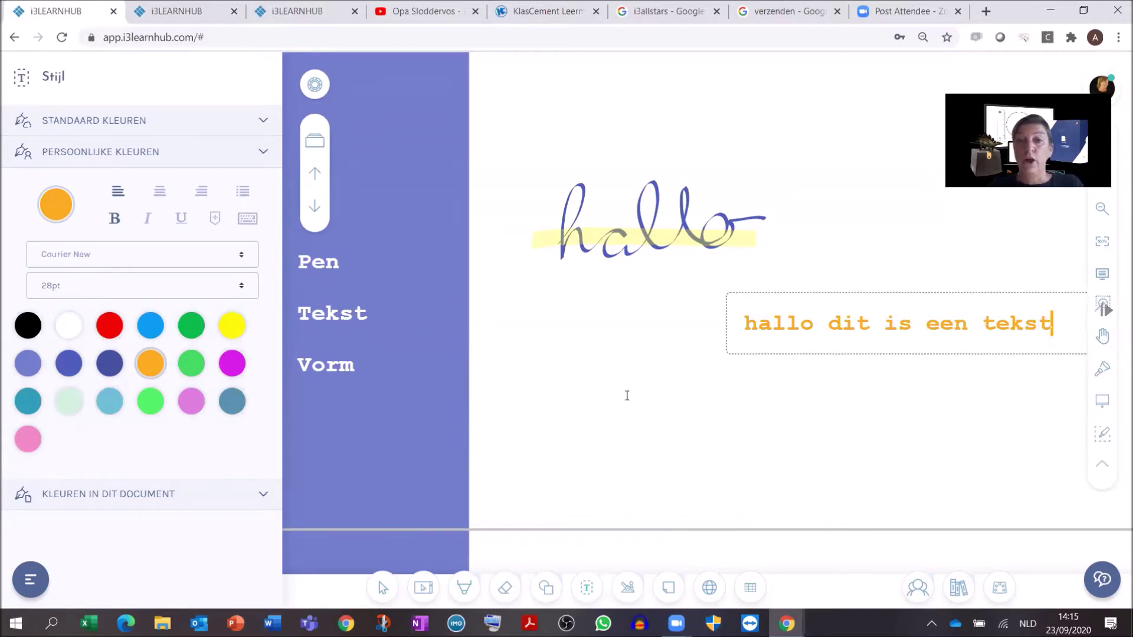
Step: Rearrange the page with the orange text at the top, the yellow highlight stroke lower down, and the handwritten hallo on the right
click(382, 589)
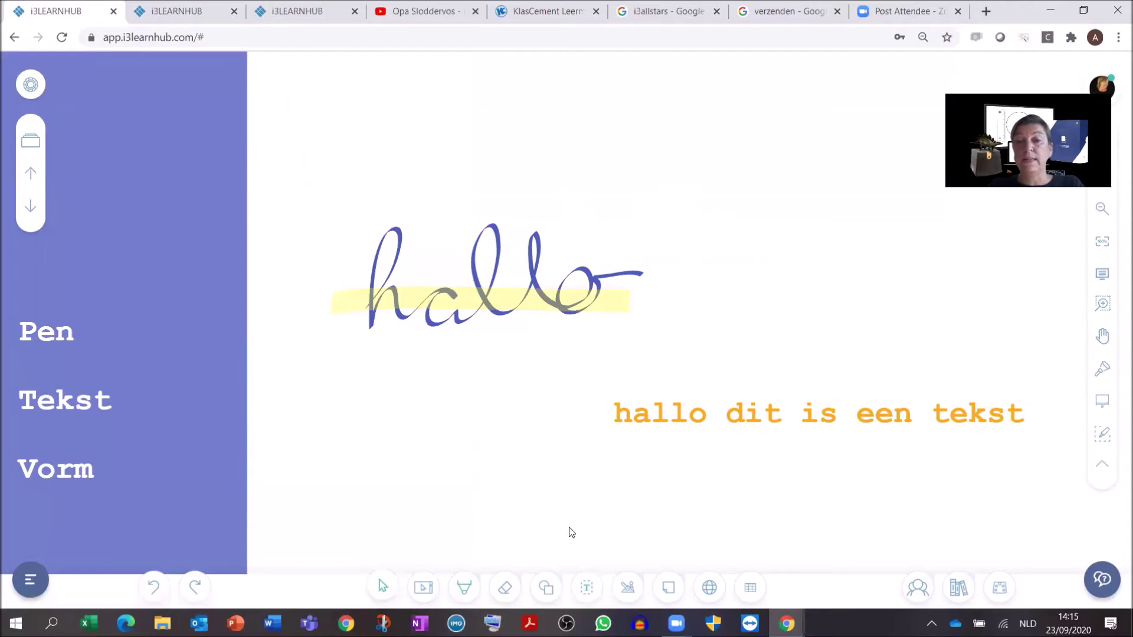
drag(710, 415, 399, 107)
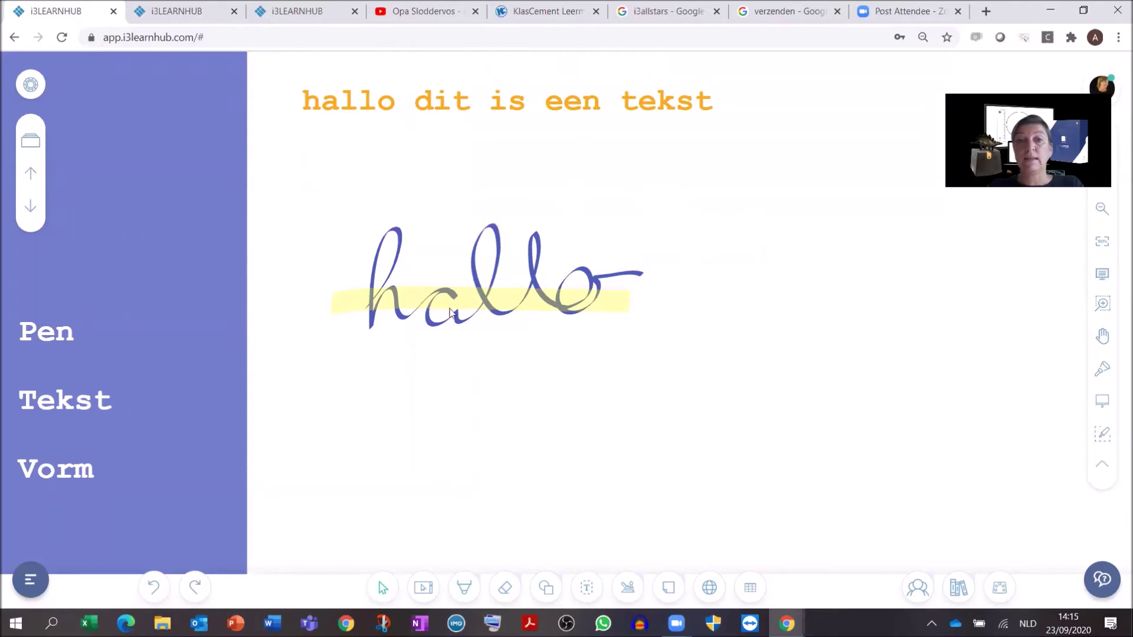
mouse_move(474, 297)
mouse_down()
mouse_move(416, 308)
mouse_move(449, 407)
mouse_up()
drag(512, 312, 514, 251)
mouse_move(669, 285)
mouse_down()
mouse_move(555, 334)
mouse_move(383, 335)
mouse_move(858, 363)
mouse_move(844, 321)
mouse_up()
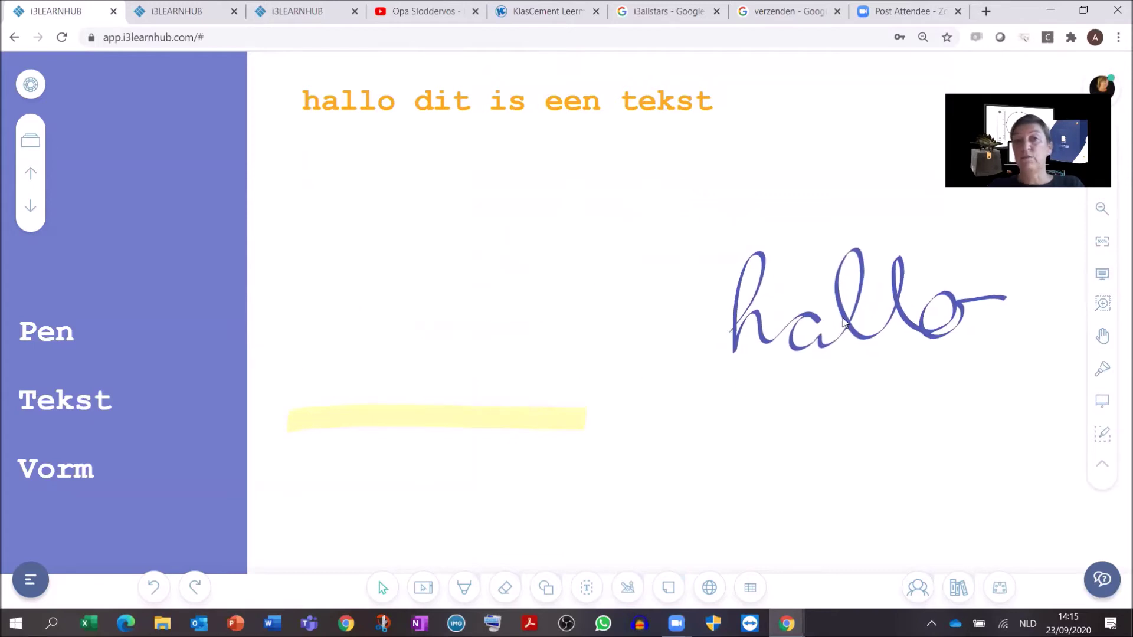
Step: Shrink the handwritten hallo to about two thirds of its size and move it between the orange text and the highlight stroke
drag(843, 321, 843, 321)
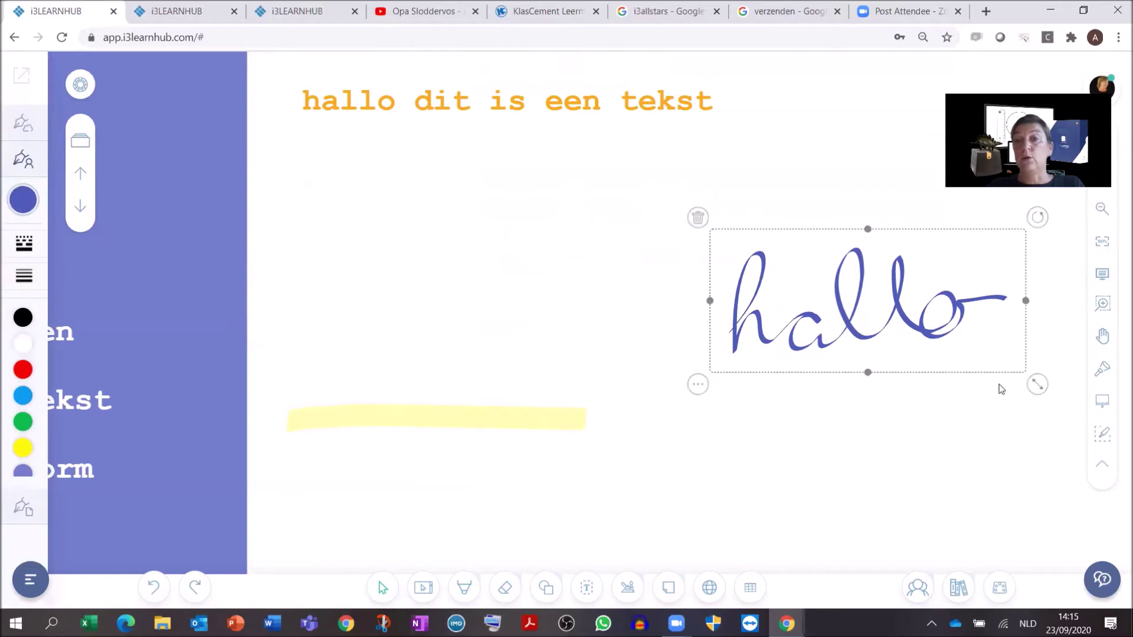
mouse_move(1042, 390)
mouse_down()
mouse_move(882, 330)
mouse_move(985, 391)
mouse_move(900, 351)
mouse_up()
mouse_move(826, 292)
mouse_down()
mouse_move(384, 275)
mouse_move(584, 324)
mouse_move(423, 291)
mouse_up()
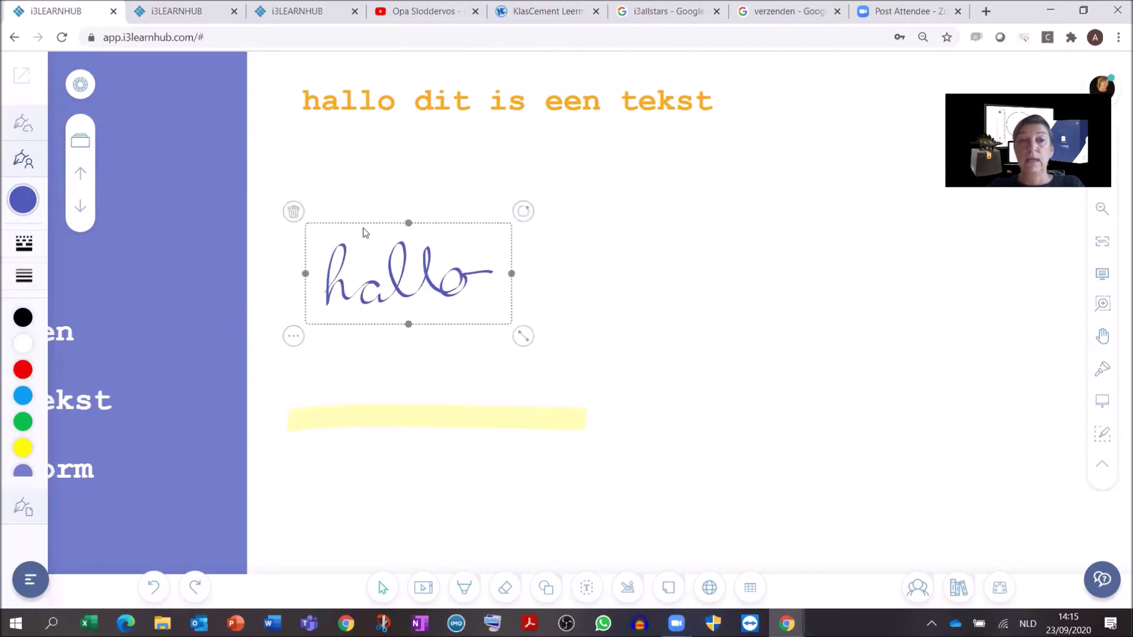
Step: Switch to the lined page in the second i3LEARNHUB tab and draw a red dashed looping writing pattern with the Potlood along the top lines
click(177, 11)
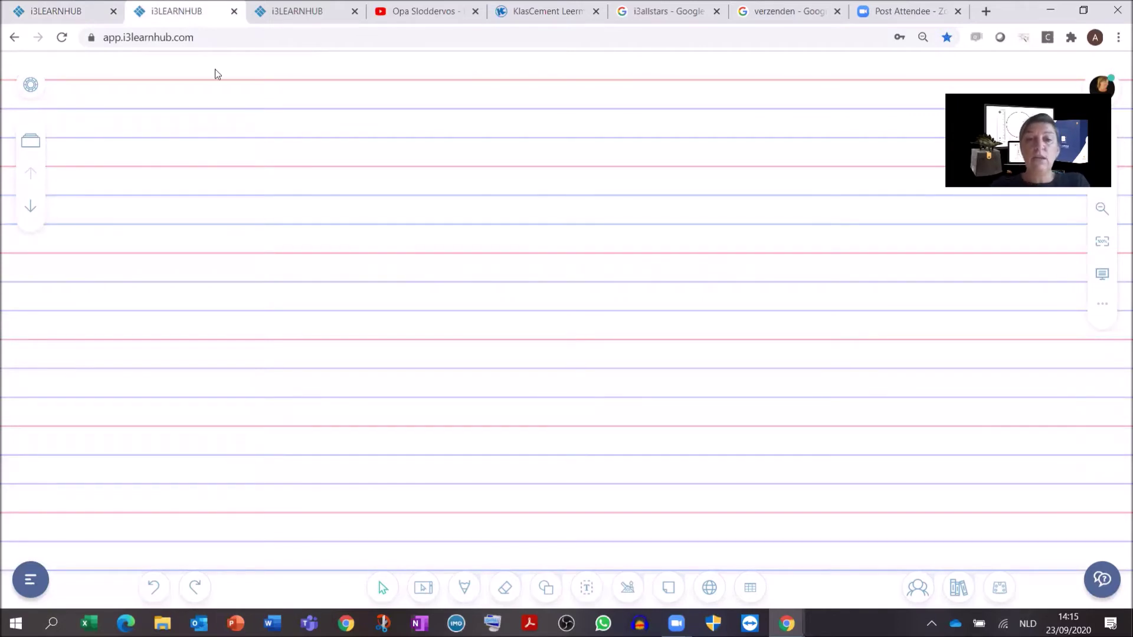
click(469, 590)
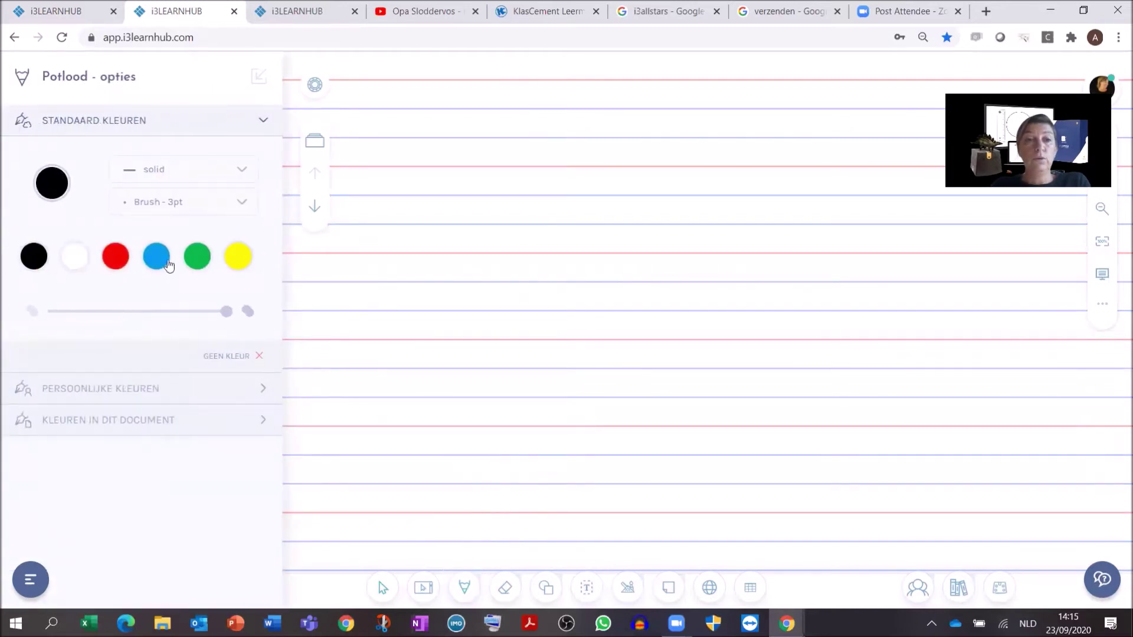
click(110, 261)
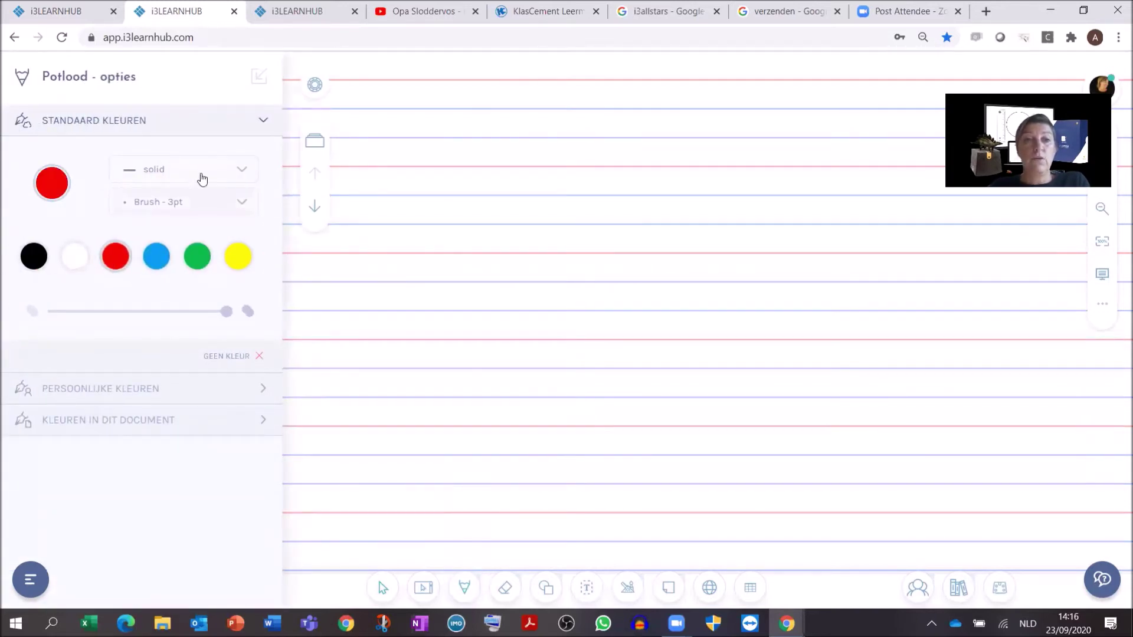
click(242, 171)
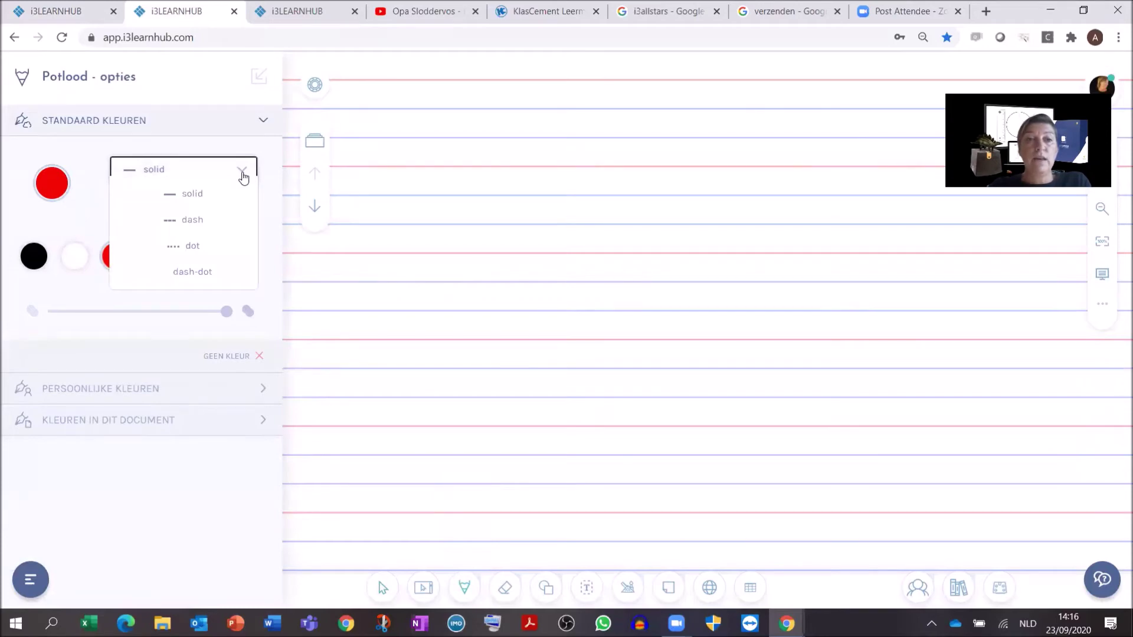
click(227, 226)
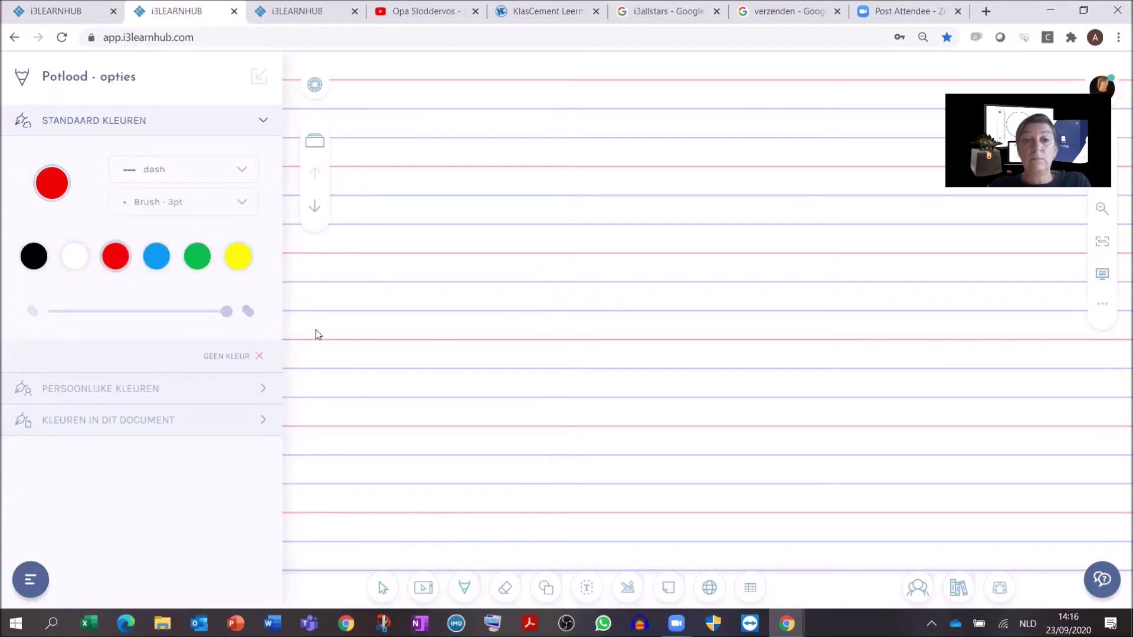
click(256, 83)
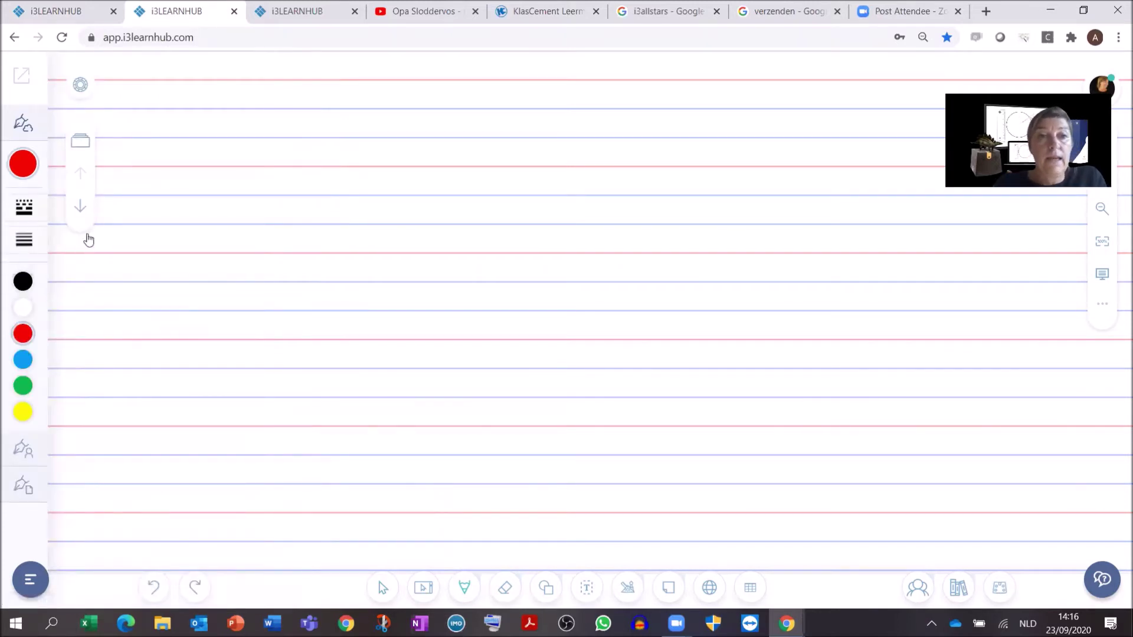
mouse_move(126, 143)
mouse_down()
mouse_move(159, 119)
mouse_move(212, 140)
mouse_move(194, 139)
mouse_move(207, 124)
mouse_move(370, 136)
mouse_move(373, 121)
mouse_move(453, 133)
mouse_move(467, 113)
mouse_move(533, 132)
mouse_up()
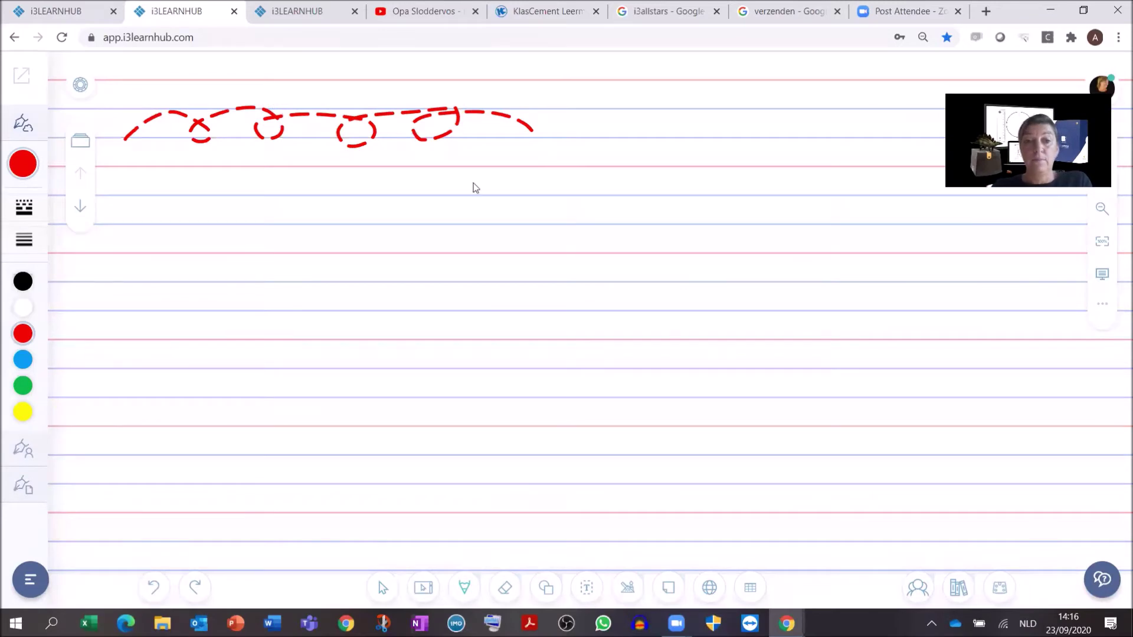
Step: Lock the red dashed looping pattern in place on the lined page with Vergrendelen
click(382, 588)
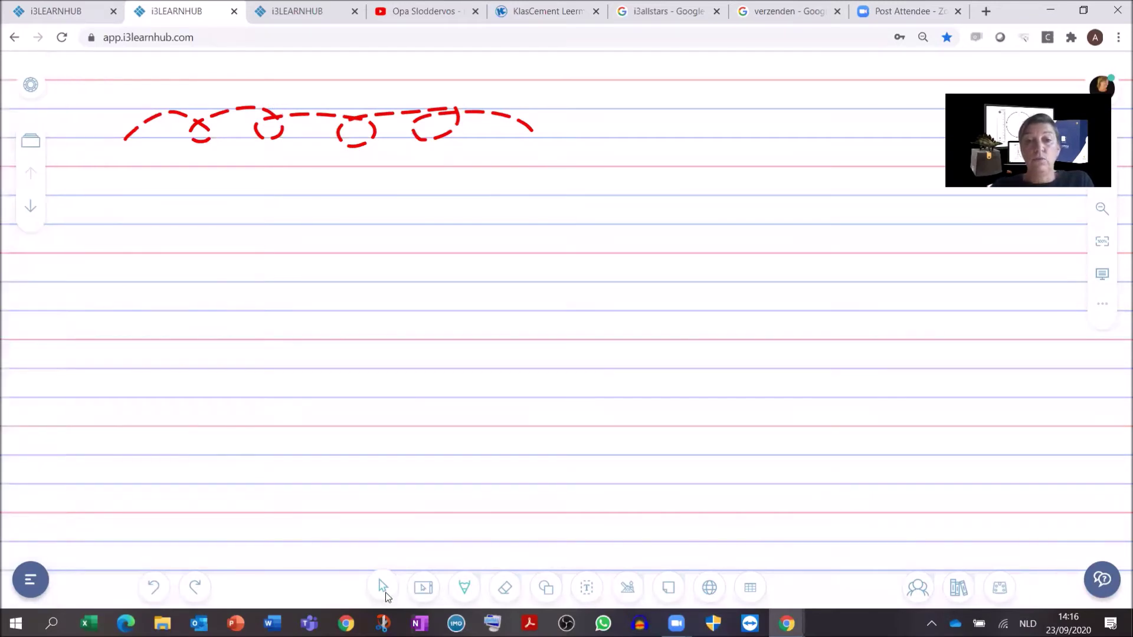
click(208, 138)
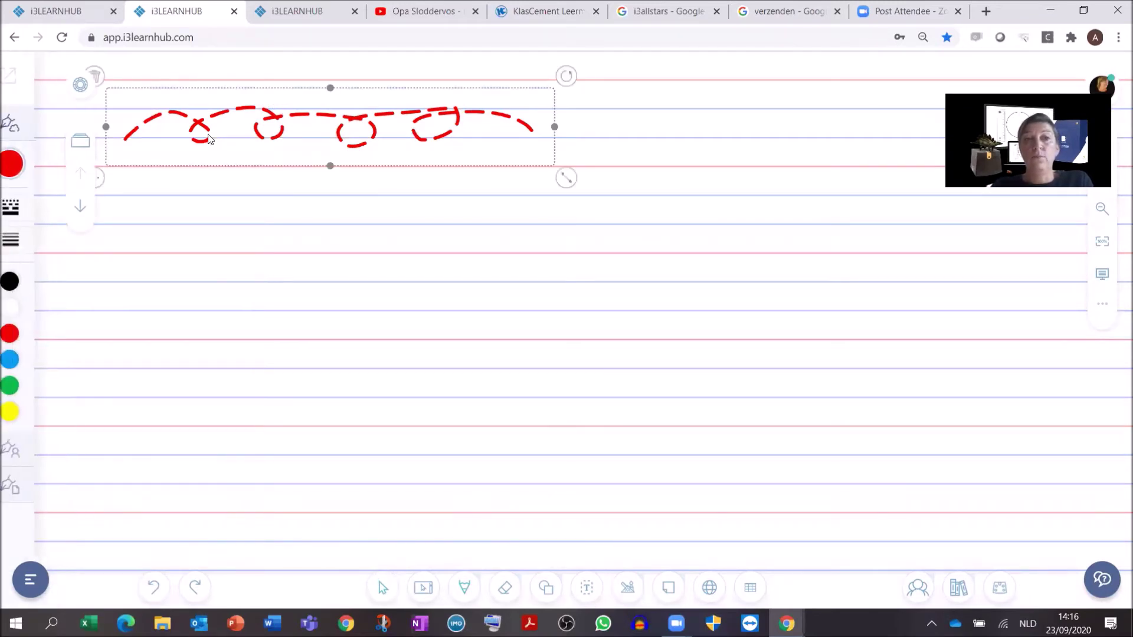
right_click(100, 184)
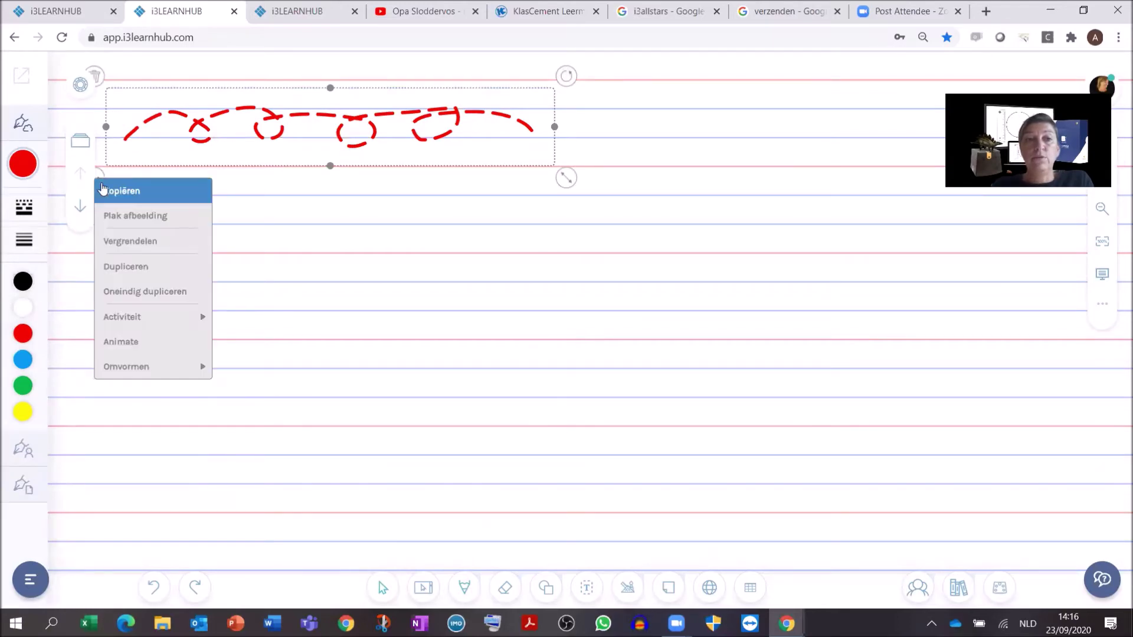
click(135, 243)
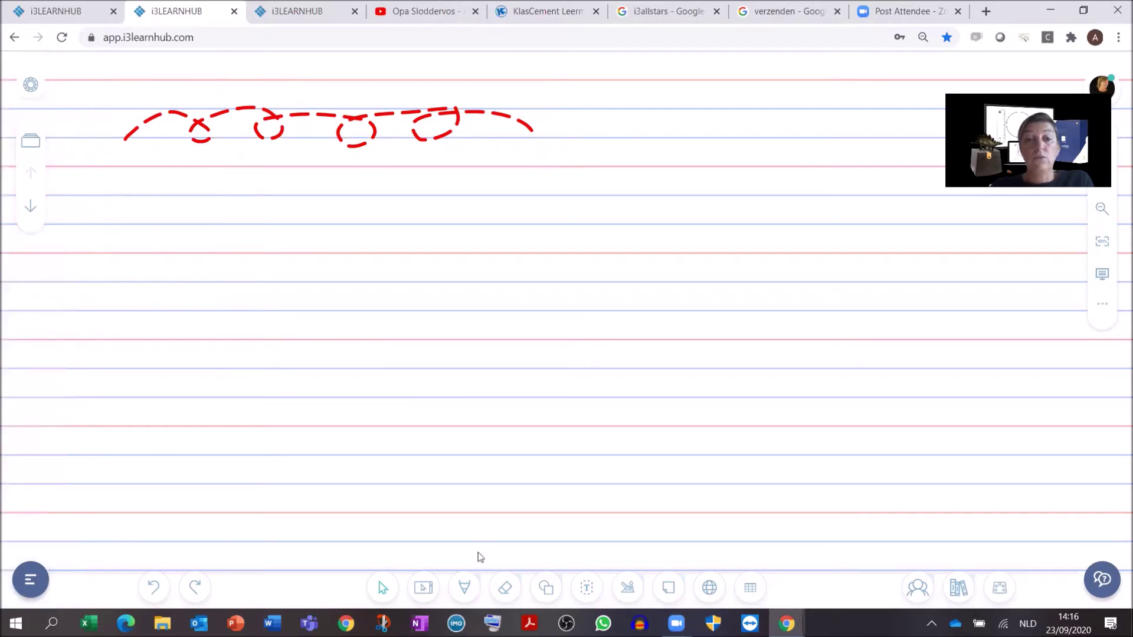
Step: Trace the red dashed pattern with a solid blue Potlood line and erase that blue trace with the Wisser
click(463, 593)
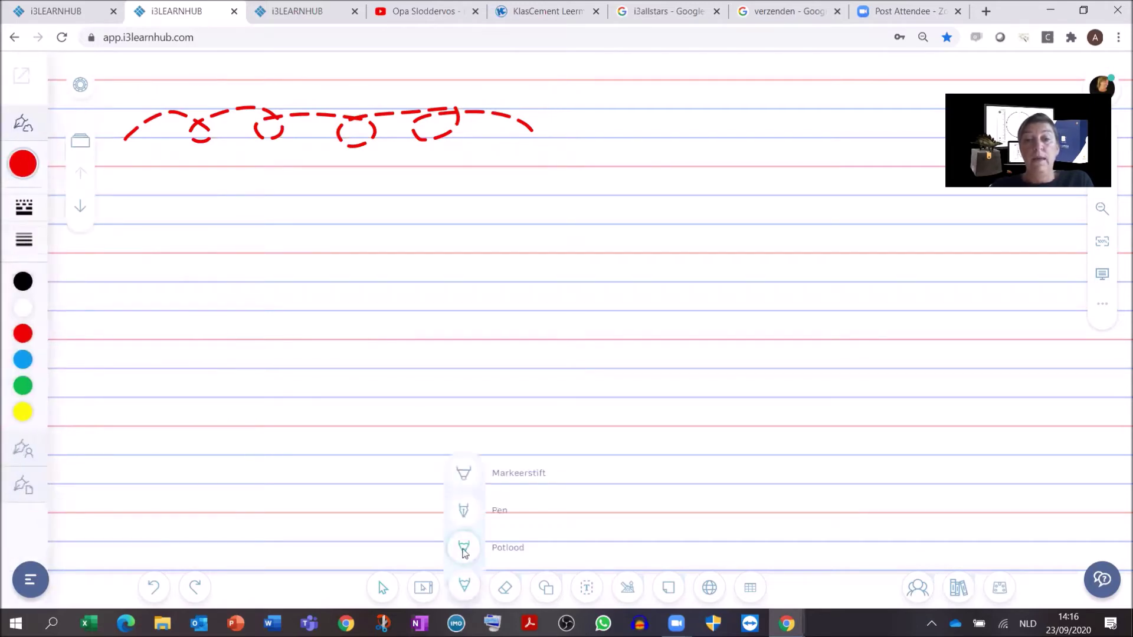
click(23, 359)
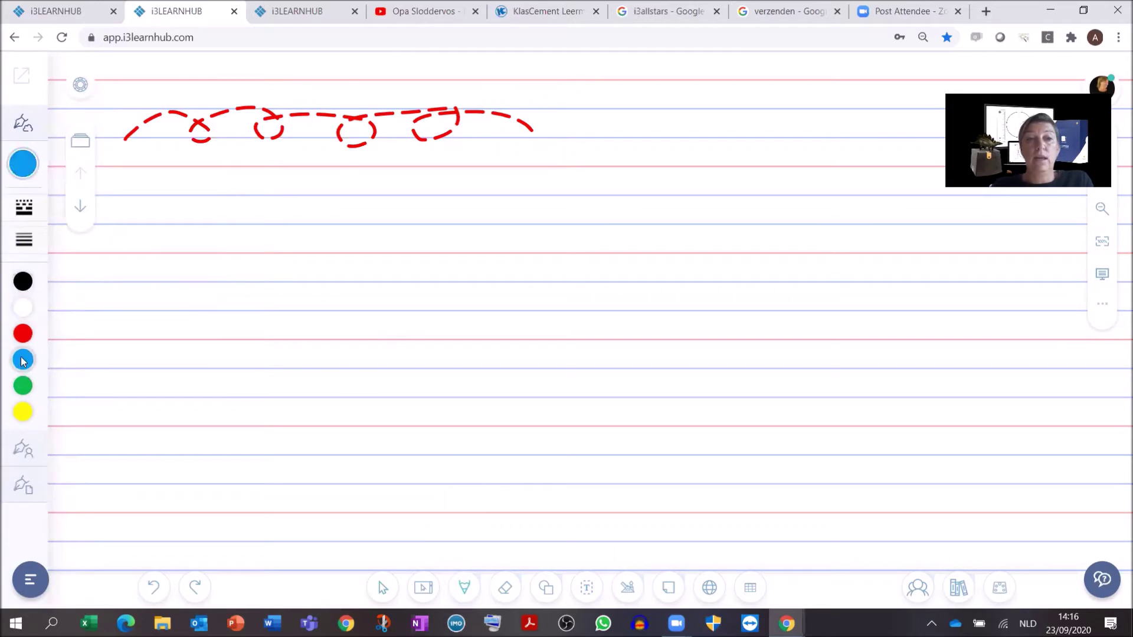
click(26, 80)
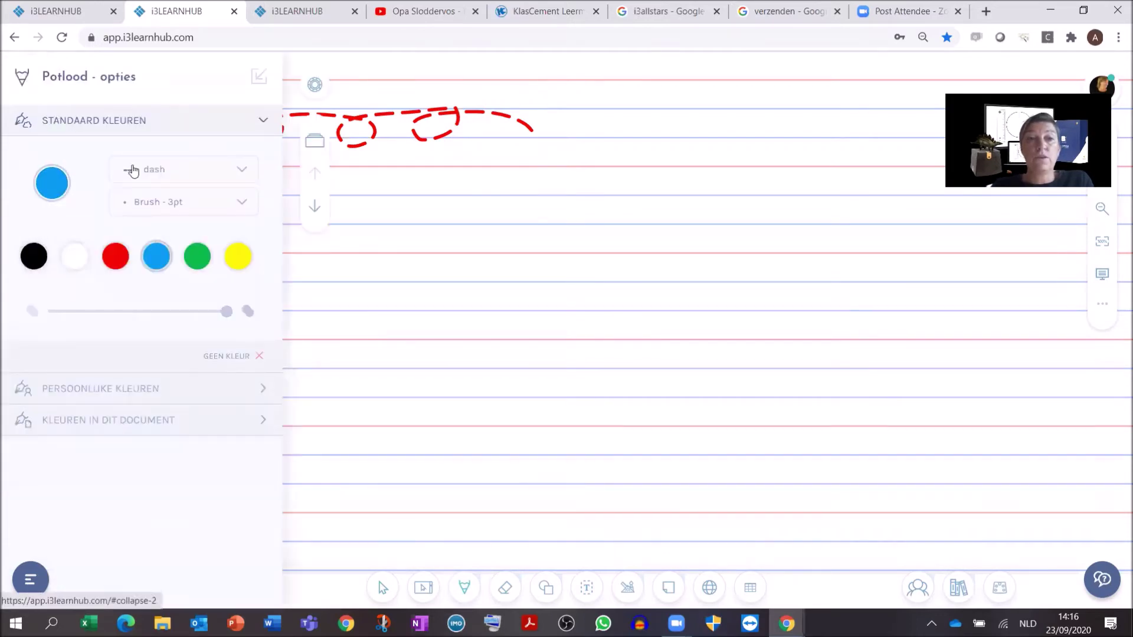
click(236, 175)
click(207, 198)
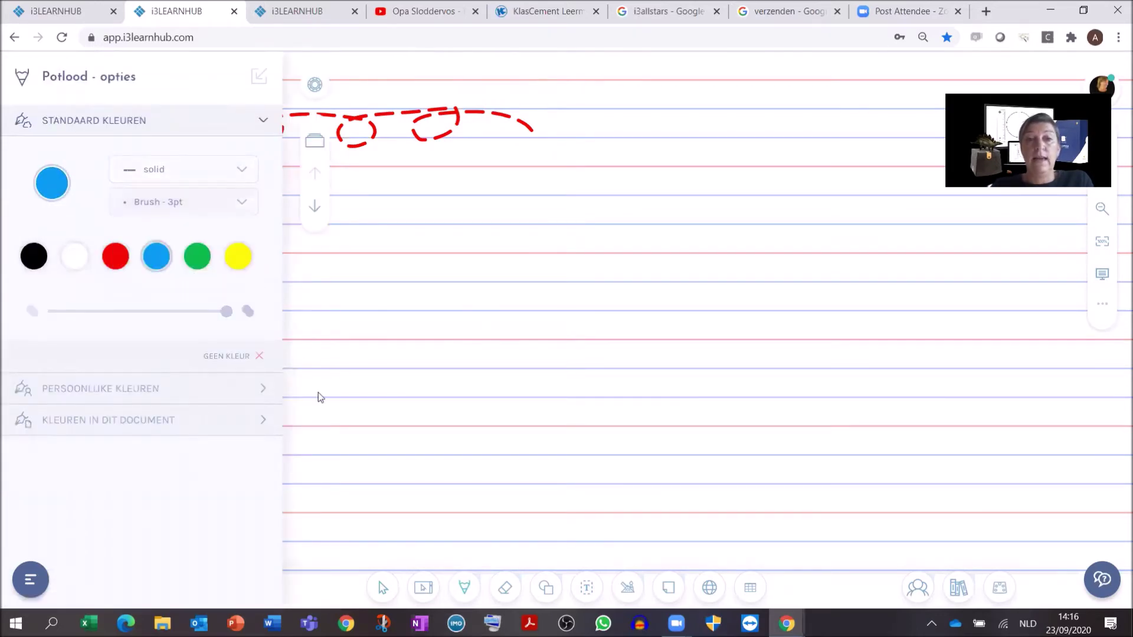
click(352, 487)
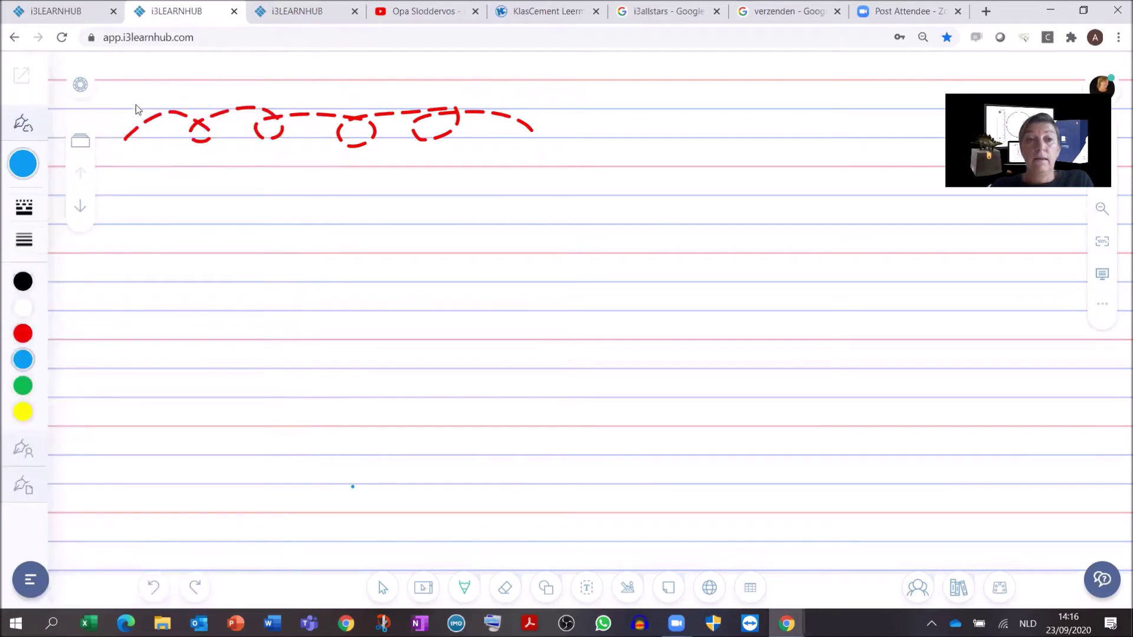
mouse_move(122, 141)
mouse_down()
mouse_move(177, 112)
mouse_move(219, 140)
mouse_move(189, 125)
mouse_move(239, 109)
mouse_move(273, 124)
mouse_move(274, 140)
mouse_move(259, 125)
mouse_move(363, 118)
mouse_move(344, 146)
mouse_move(389, 100)
mouse_move(451, 113)
mouse_up()
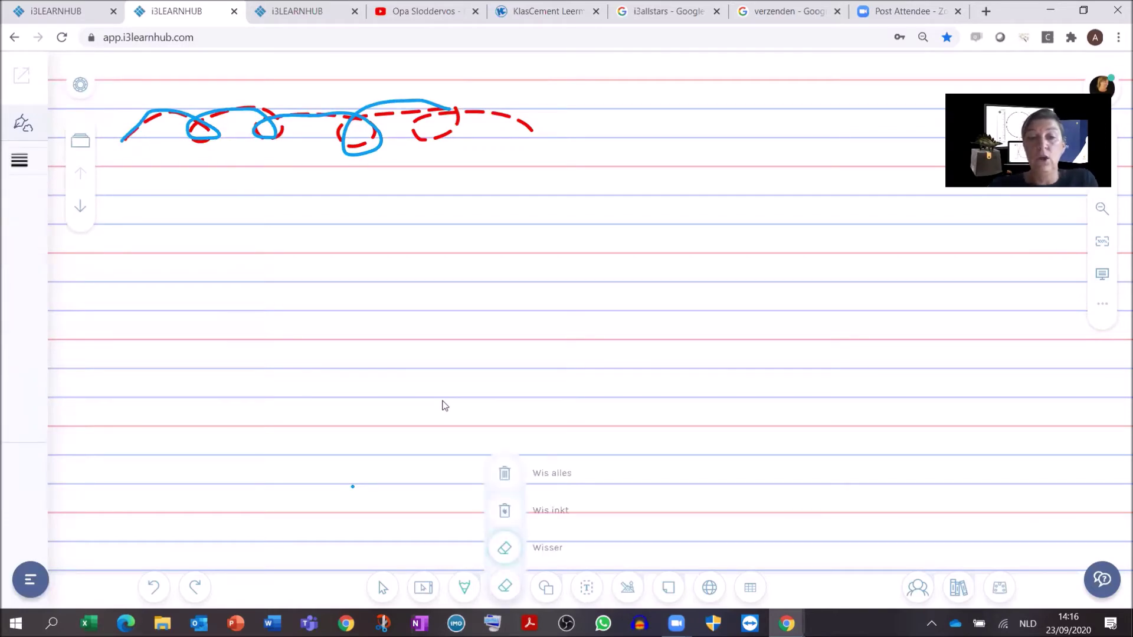
mouse_move(453, 109)
mouse_down()
mouse_move(316, 152)
mouse_move(147, 141)
mouse_up()
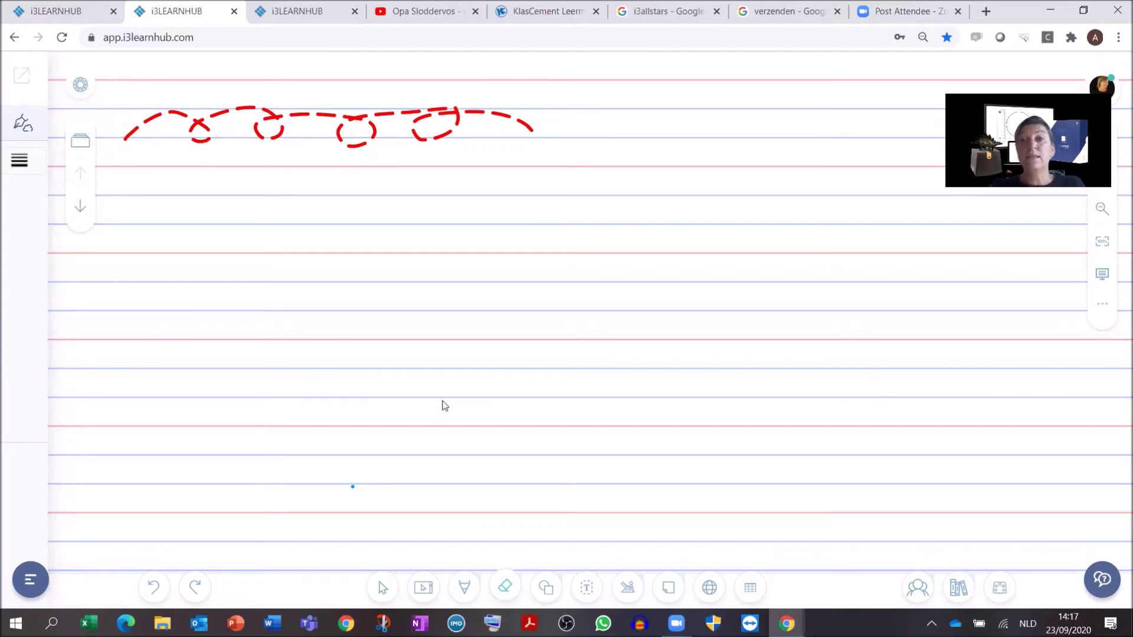
Step: In the first i3LEARNHUB tab, draw a large and a smaller isosceles triangle with blue fill and blue outline, placed beside the yellow highlight stroke
click(63, 11)
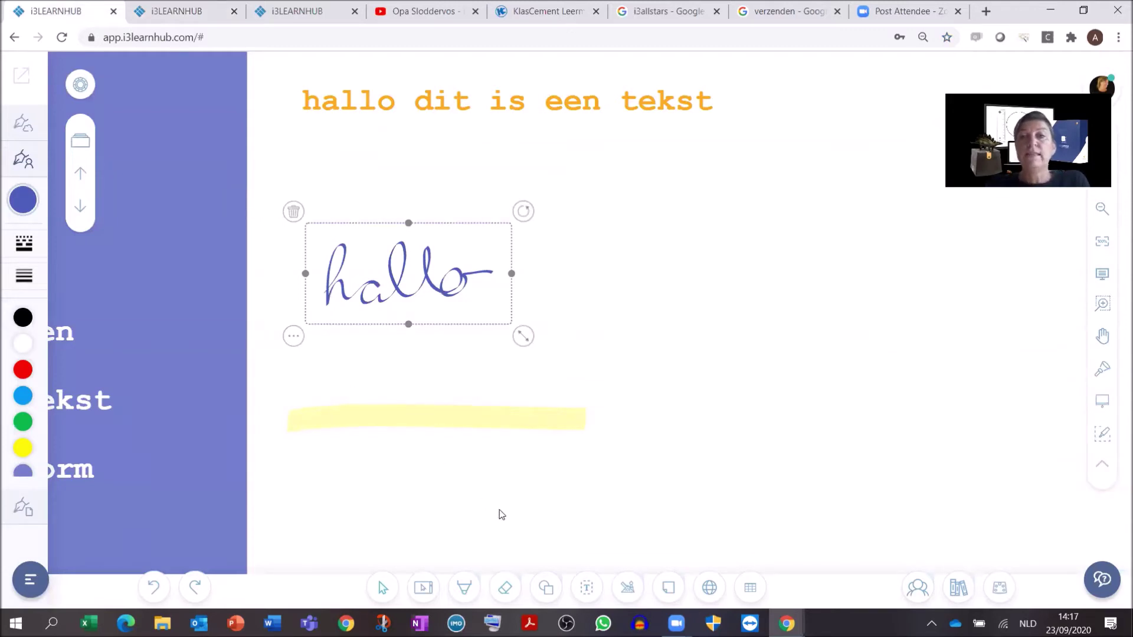
click(546, 588)
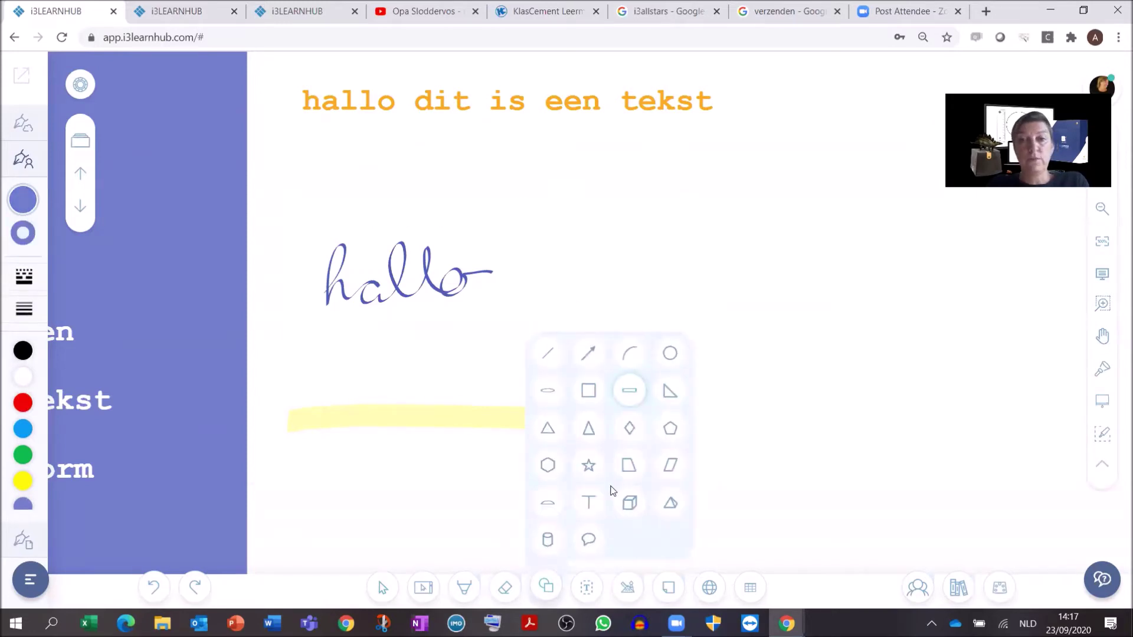
click(588, 429)
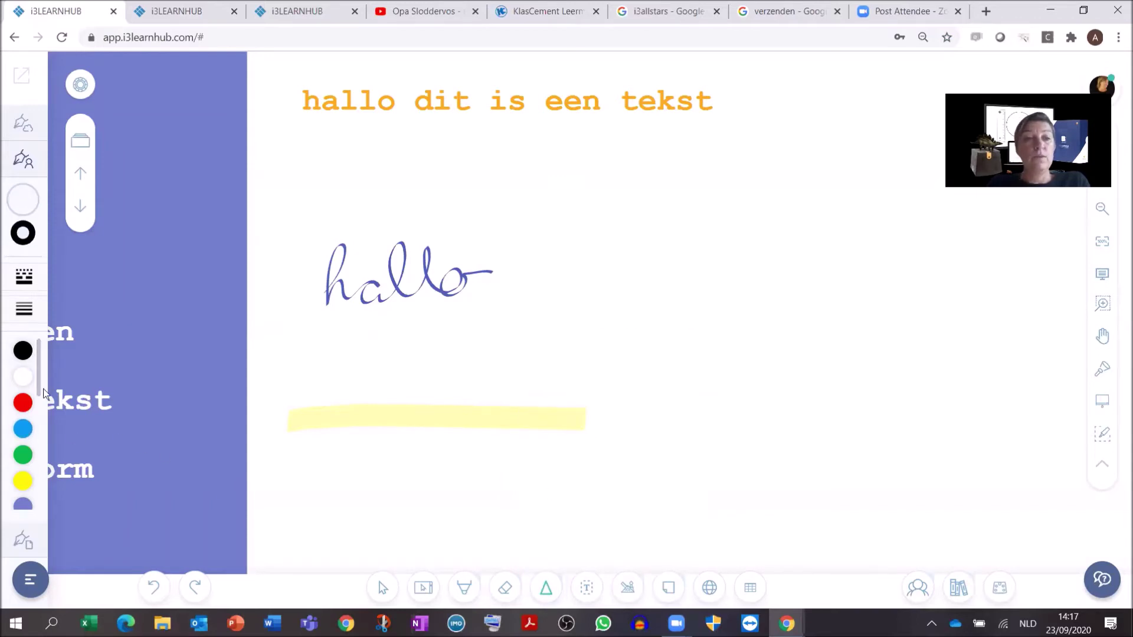
click(24, 428)
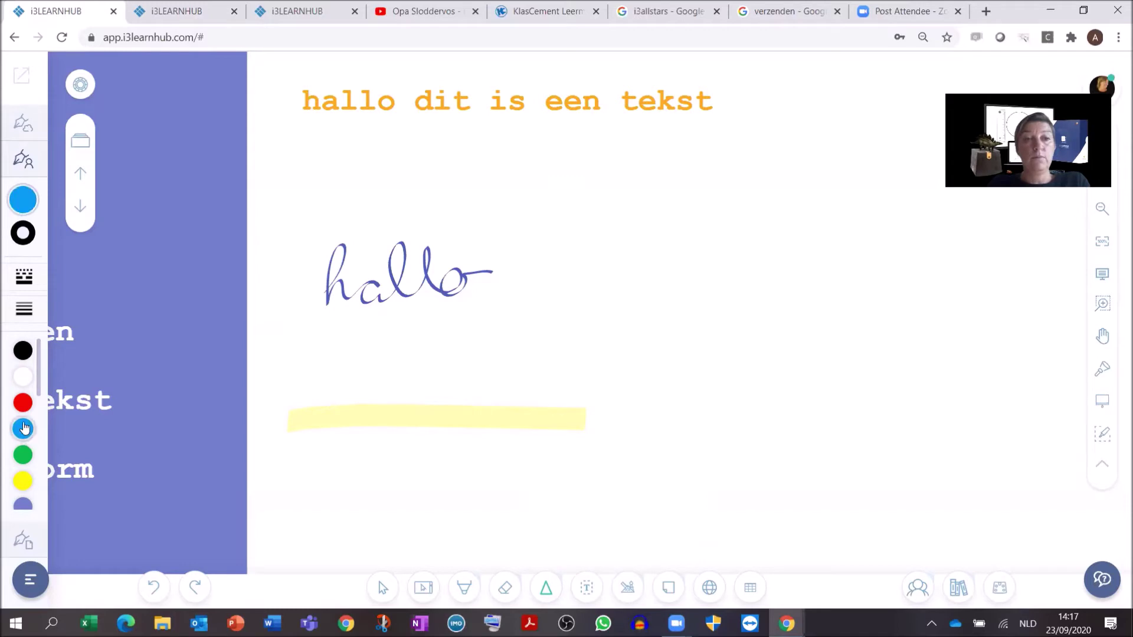
click(23, 233)
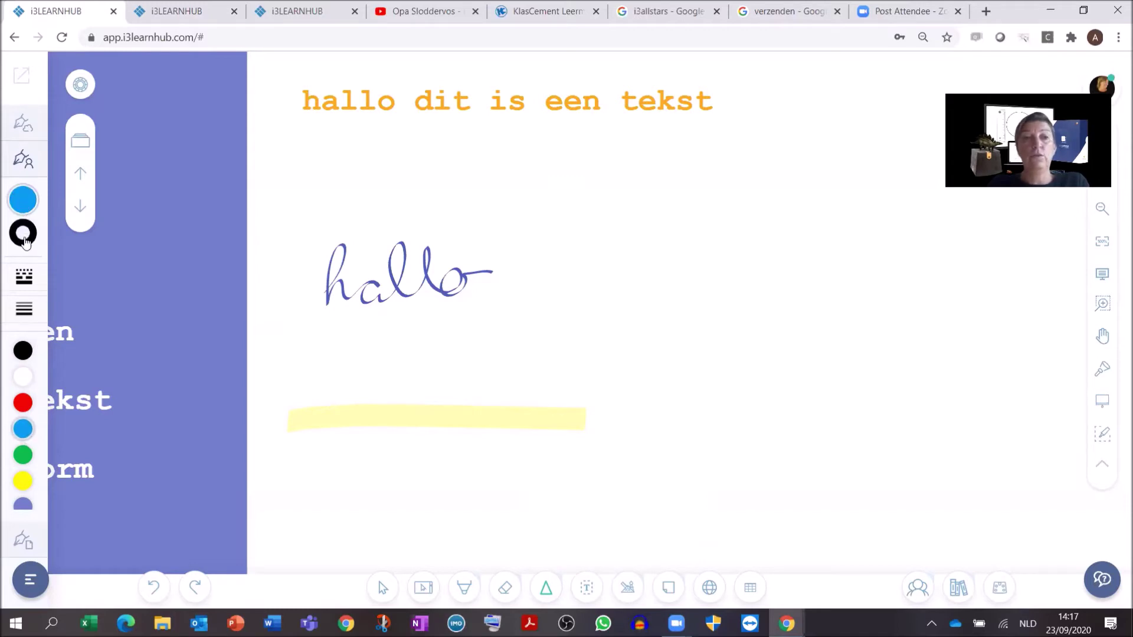
click(25, 429)
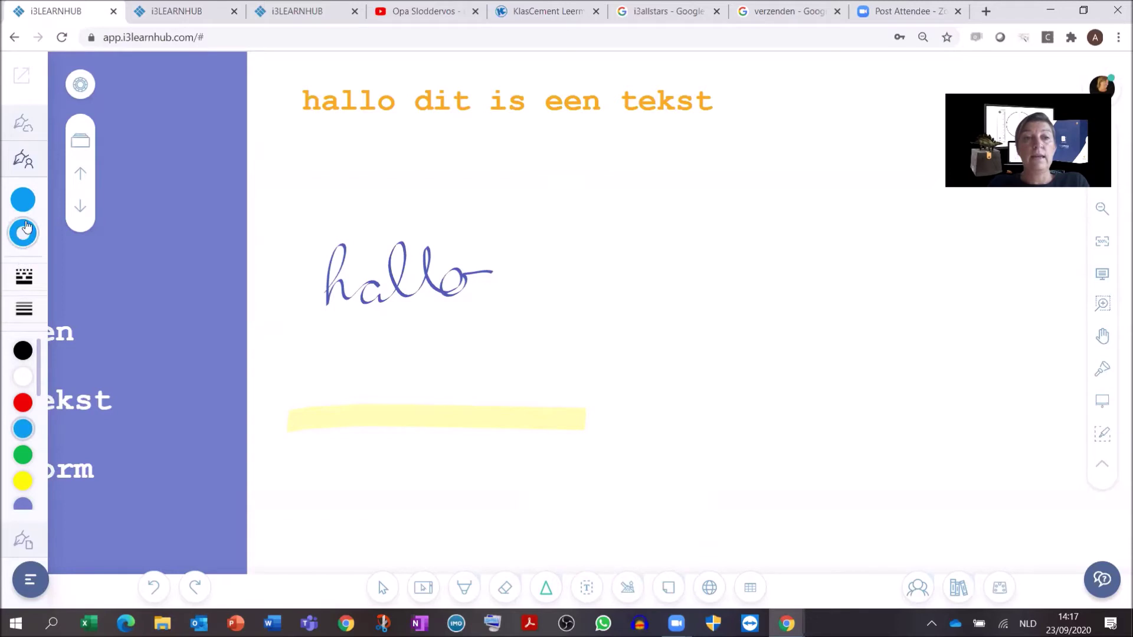
drag(648, 300, 823, 481)
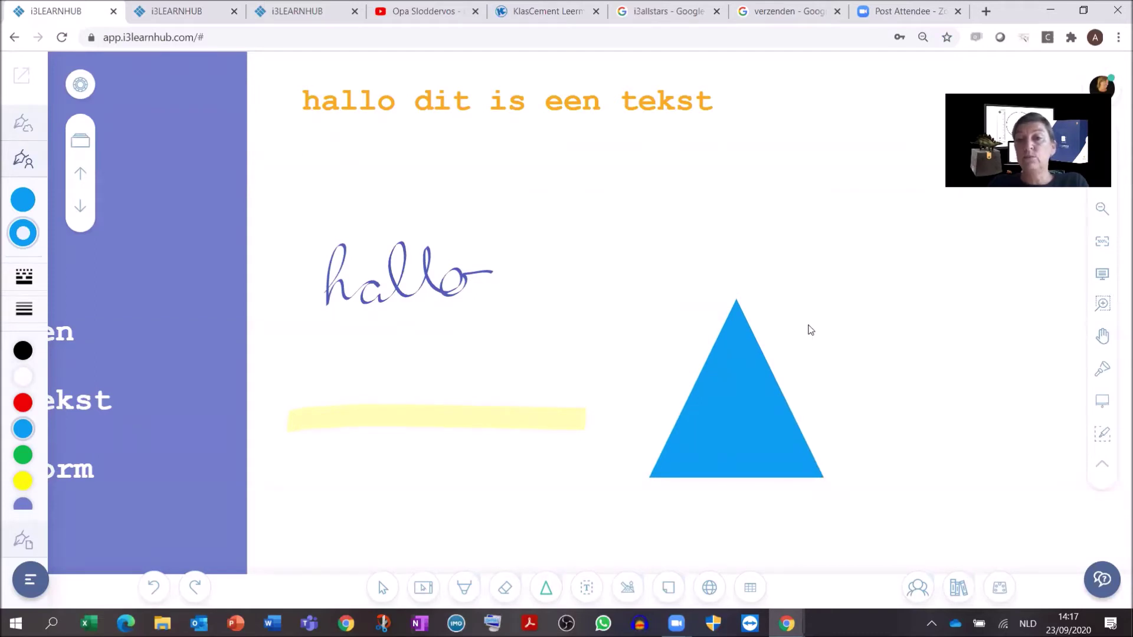
drag(829, 295, 953, 417)
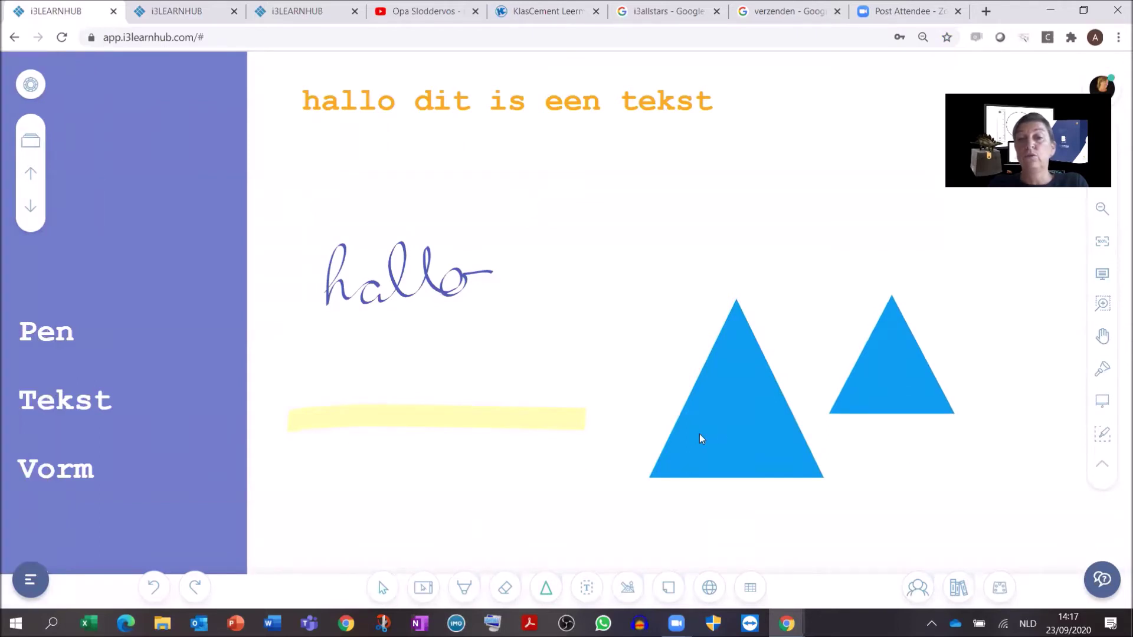
Step: Move the larger blue triangle towards the handwritten hallo and shrink it to about the size of the smaller triangle
click(380, 591)
drag(734, 420, 625, 436)
drag(754, 390, 665, 345)
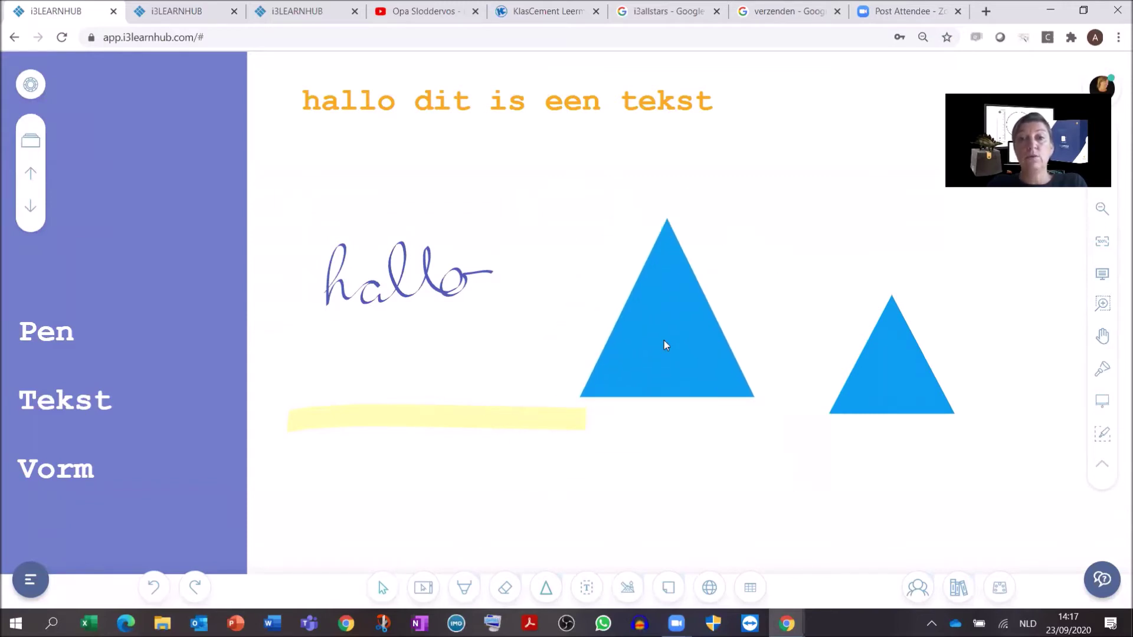
click(664, 341)
drag(781, 425, 695, 380)
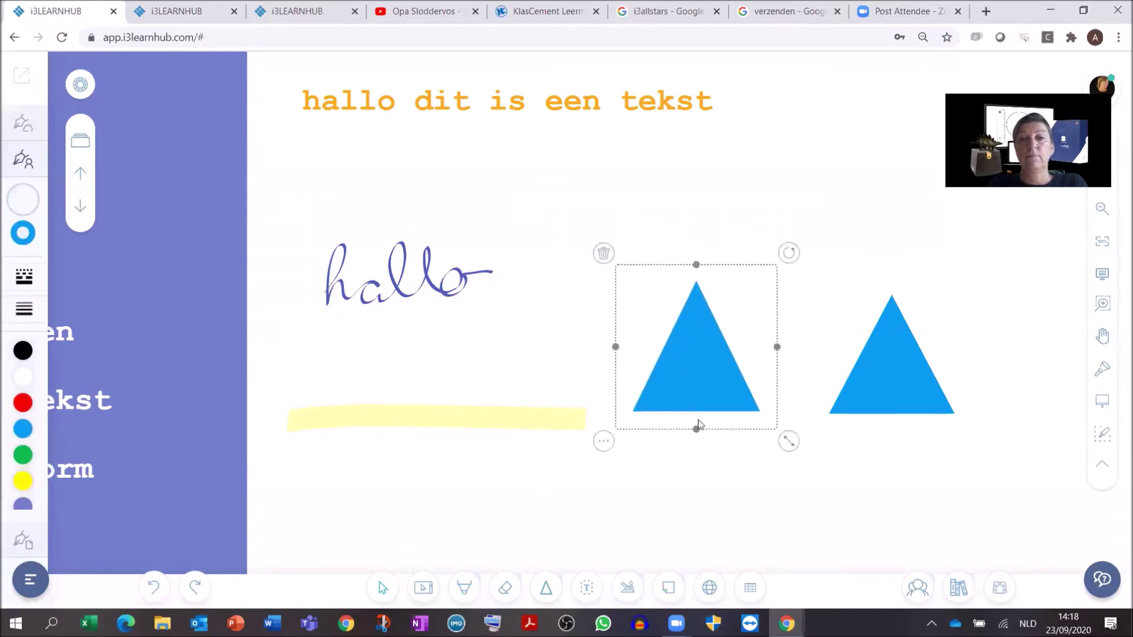
click(693, 493)
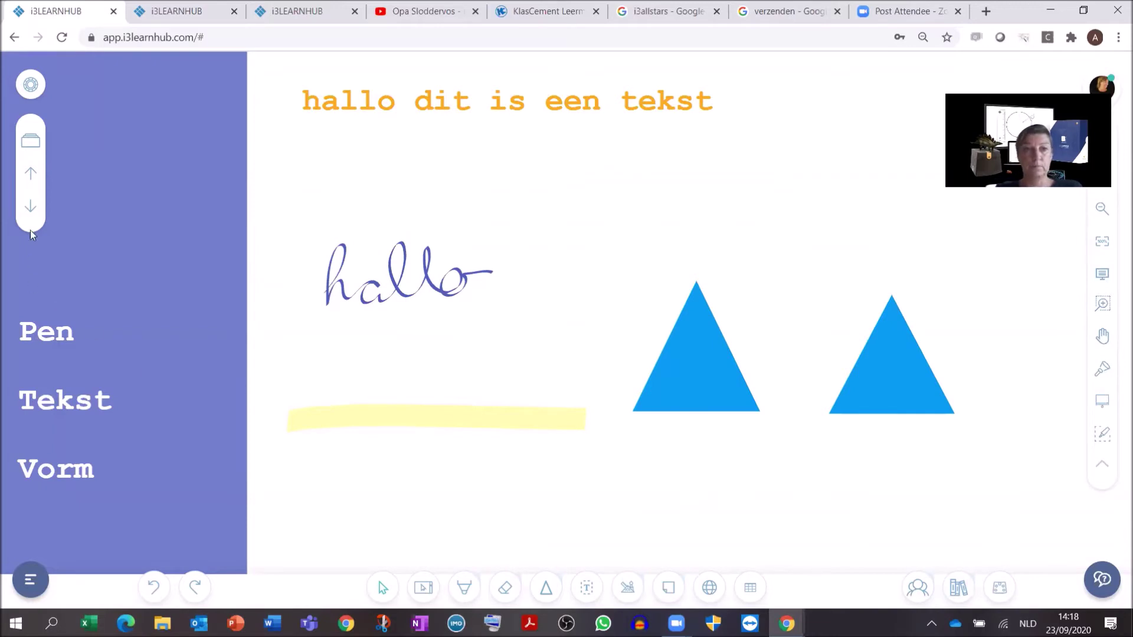
Step: Go to the Afbeelding page, open the Afbeeldingen library and browse the images in Mijn lesmaterialen
click(31, 207)
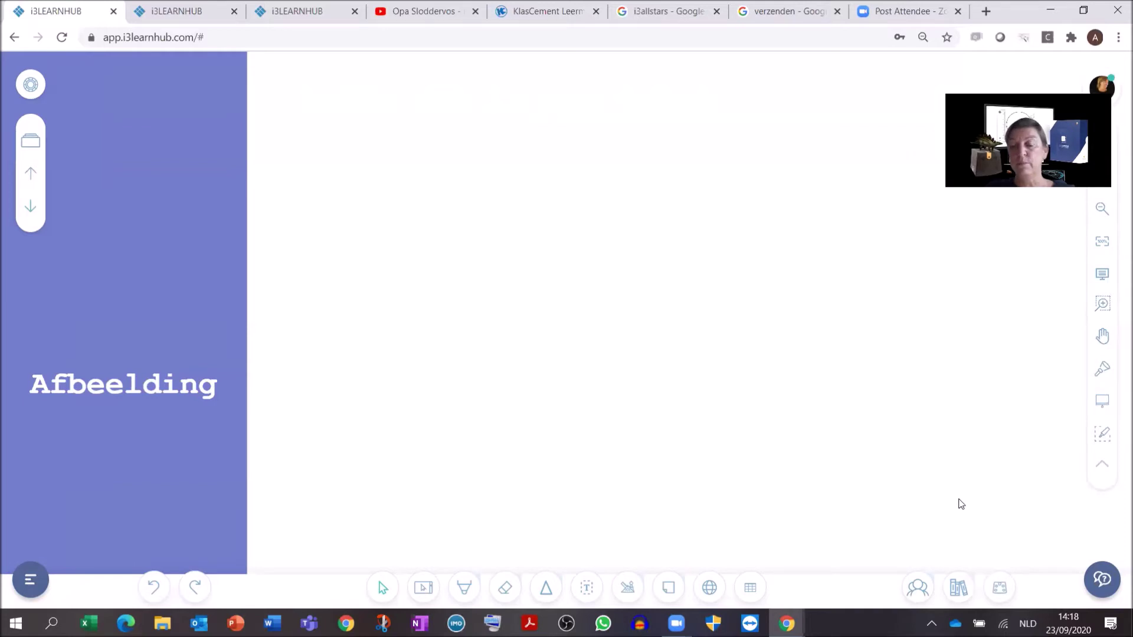
click(958, 586)
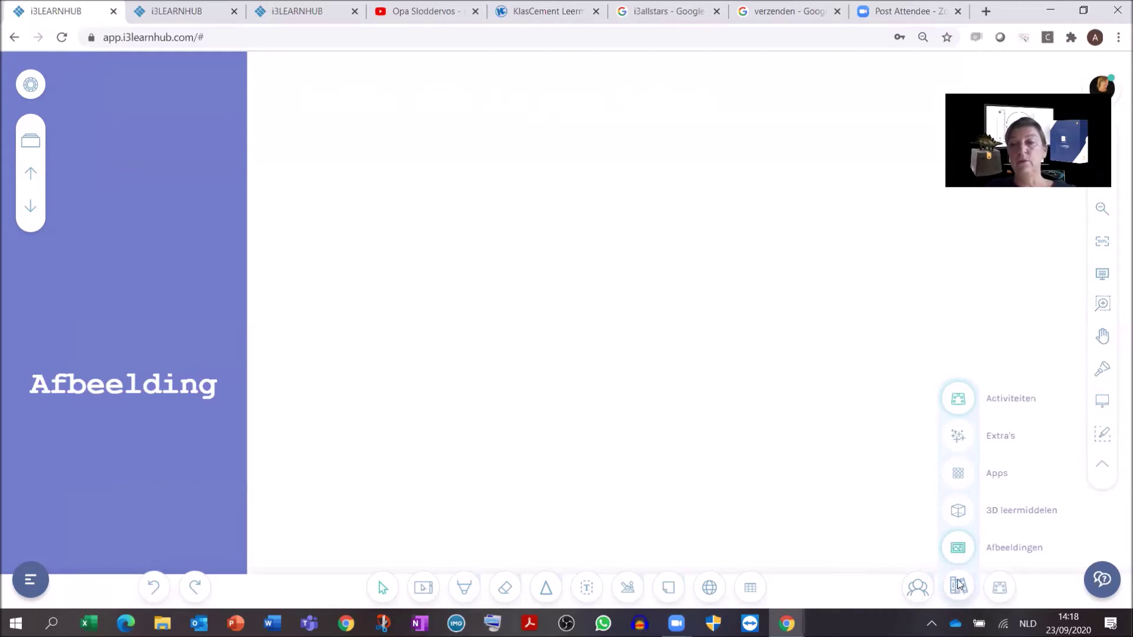
click(957, 549)
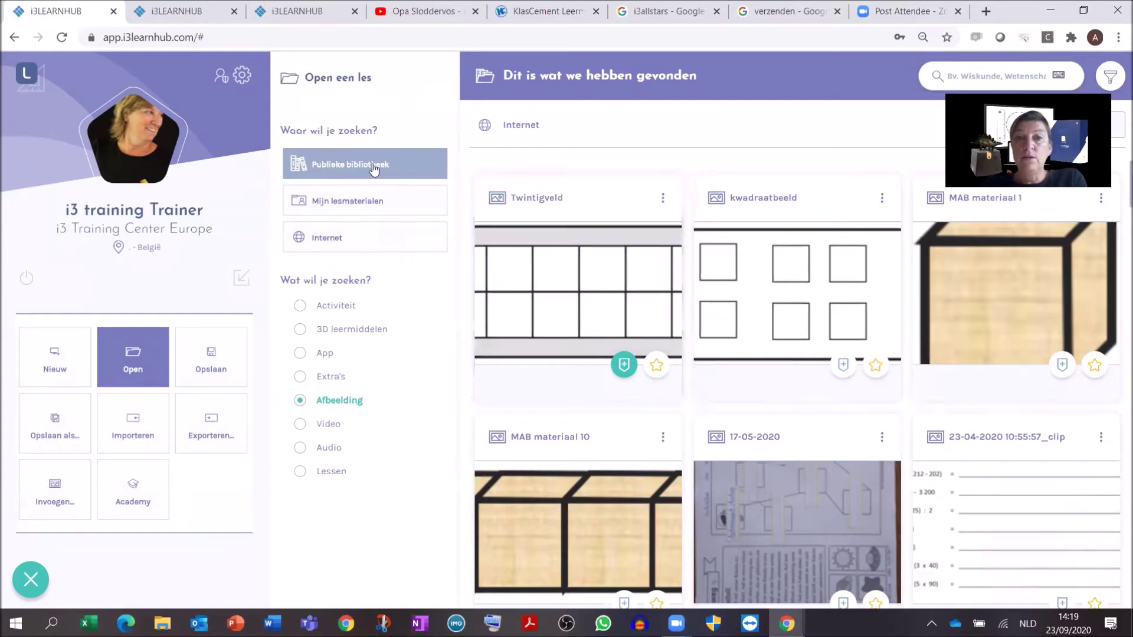
click(353, 202)
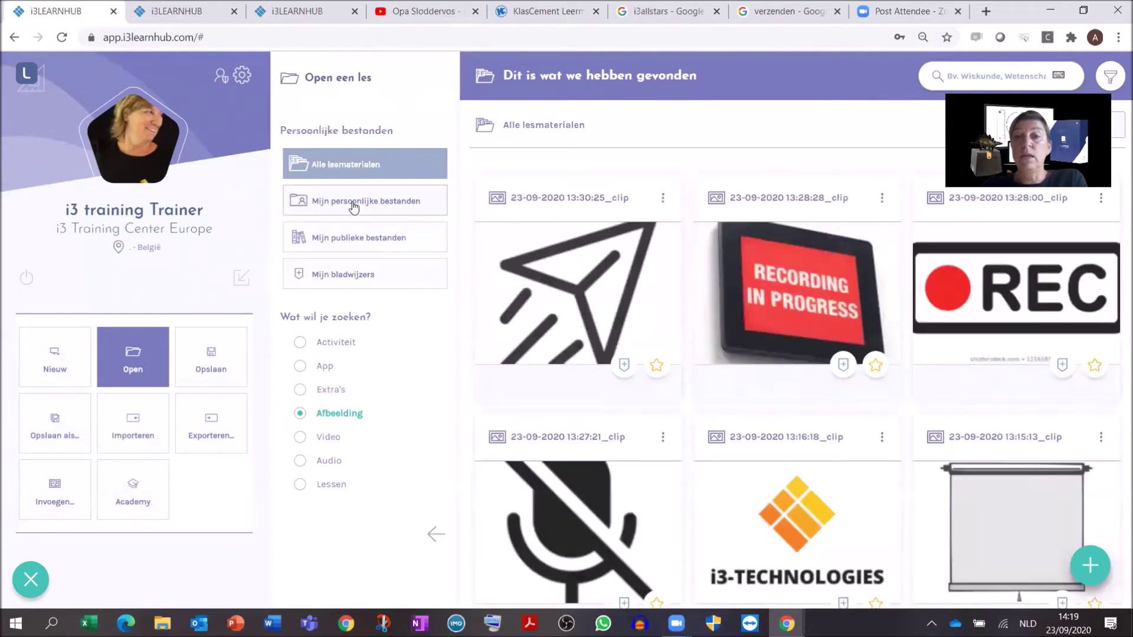
scroll(822, 316, down, 7)
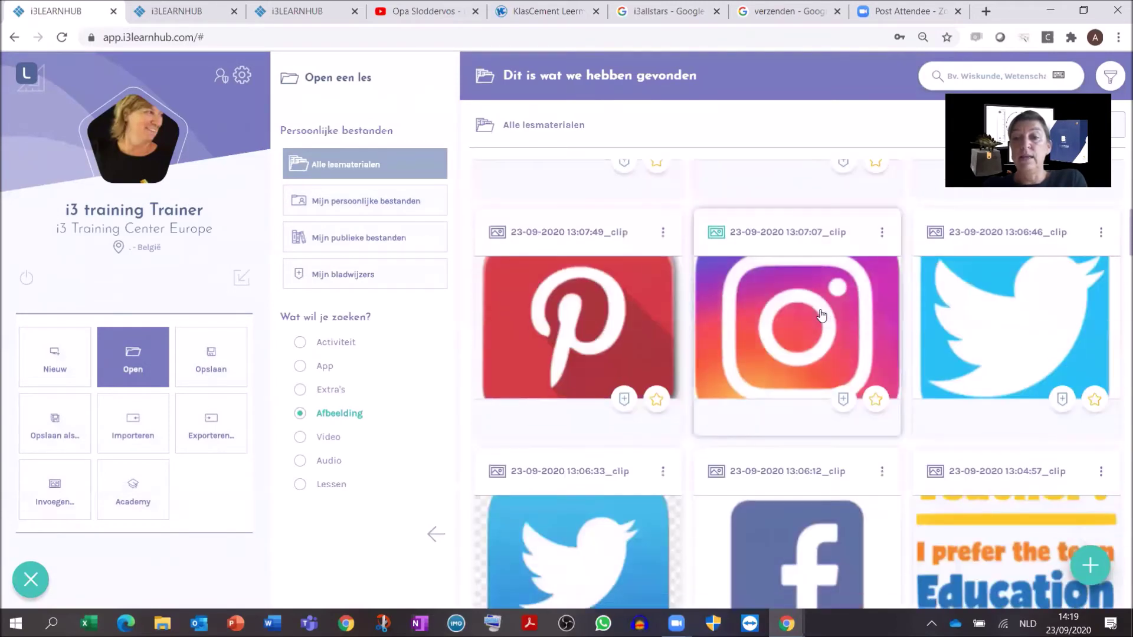
scroll(821, 315, down, 10)
scroll(821, 315, down, 10)
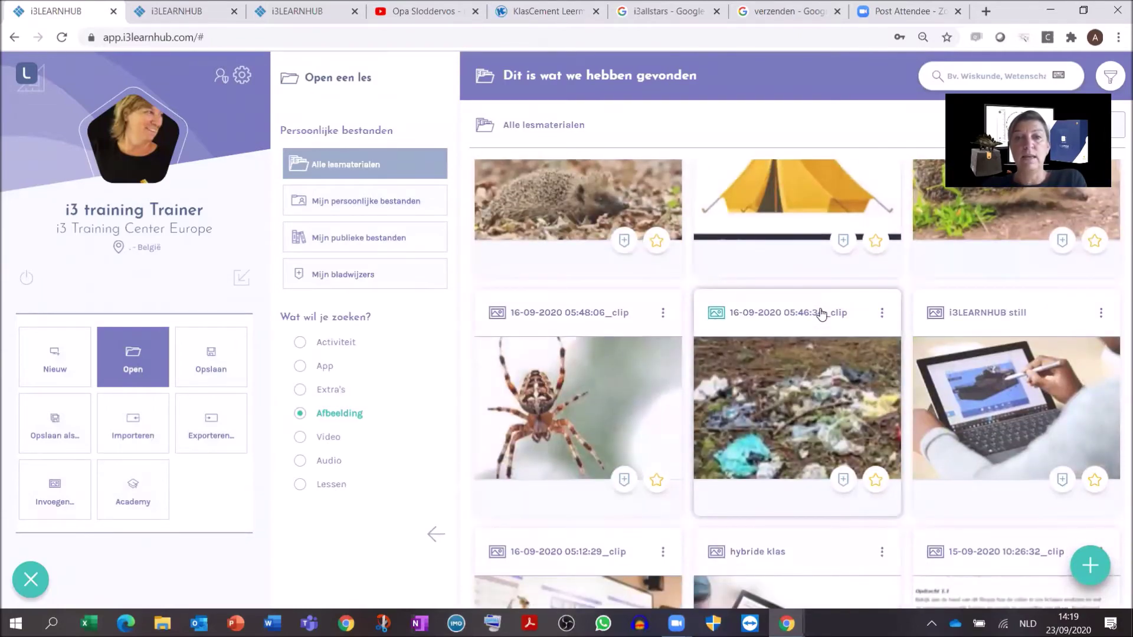
Step: Search the image library for leeuw and switch the search source from Mijn lesmaterialen to Internet
click(1045, 75)
text(leeuw)
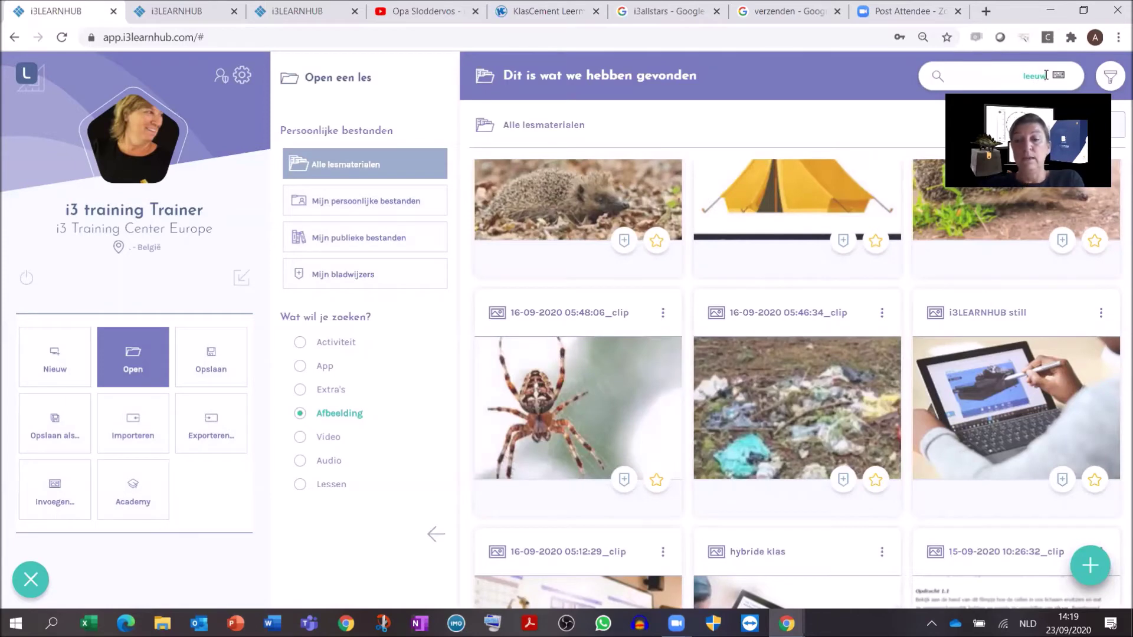
key(Return)
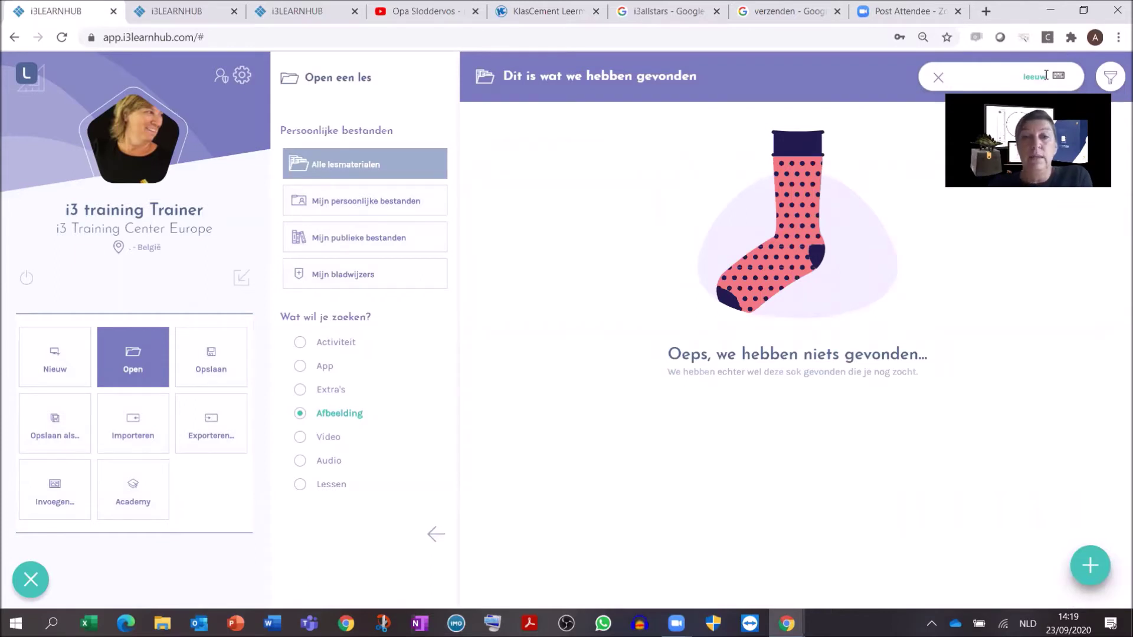
click(434, 534)
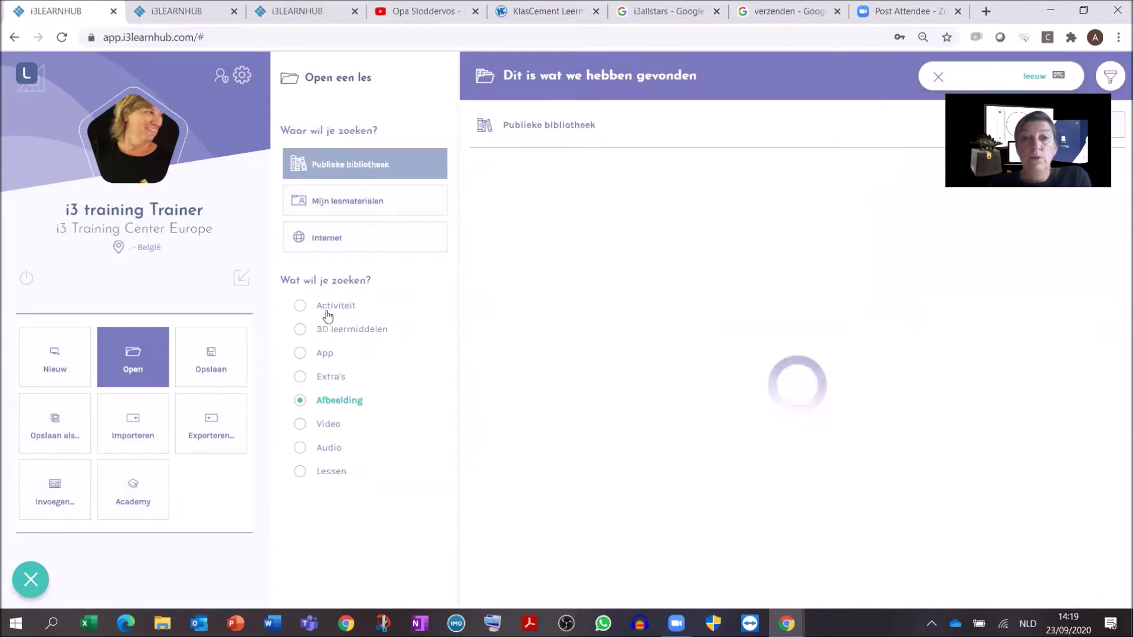
click(328, 246)
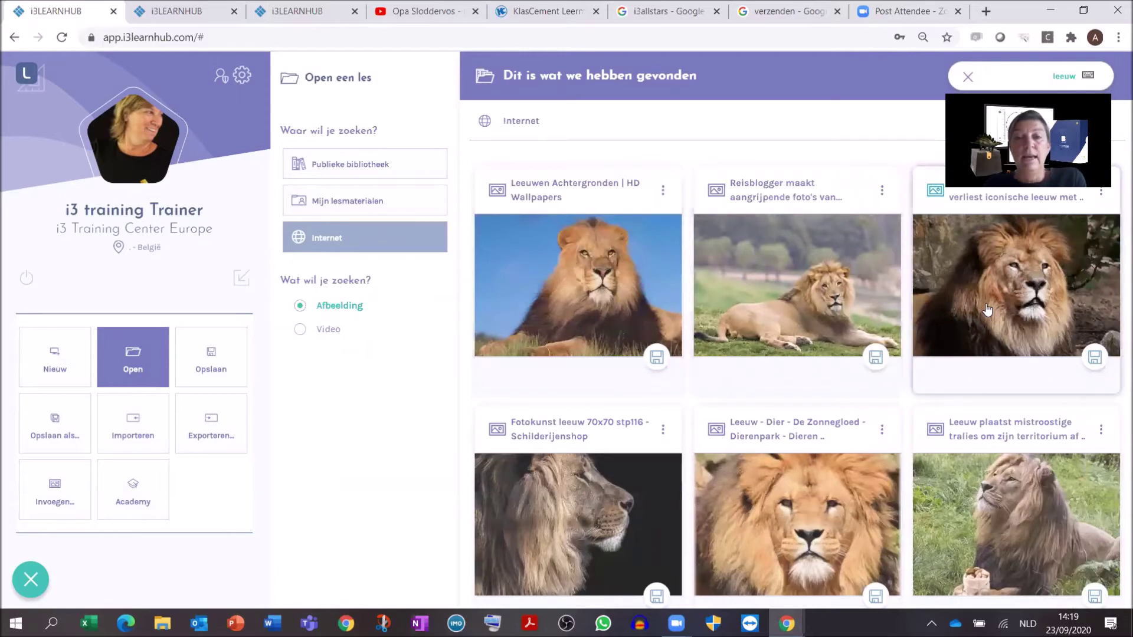
Step: Insert four internet lion images on the page: Collectie, 10 royale feitjes, Leefgebied leeuwen and Diergaarde Blijdorp
scroll(798, 424, down, 5)
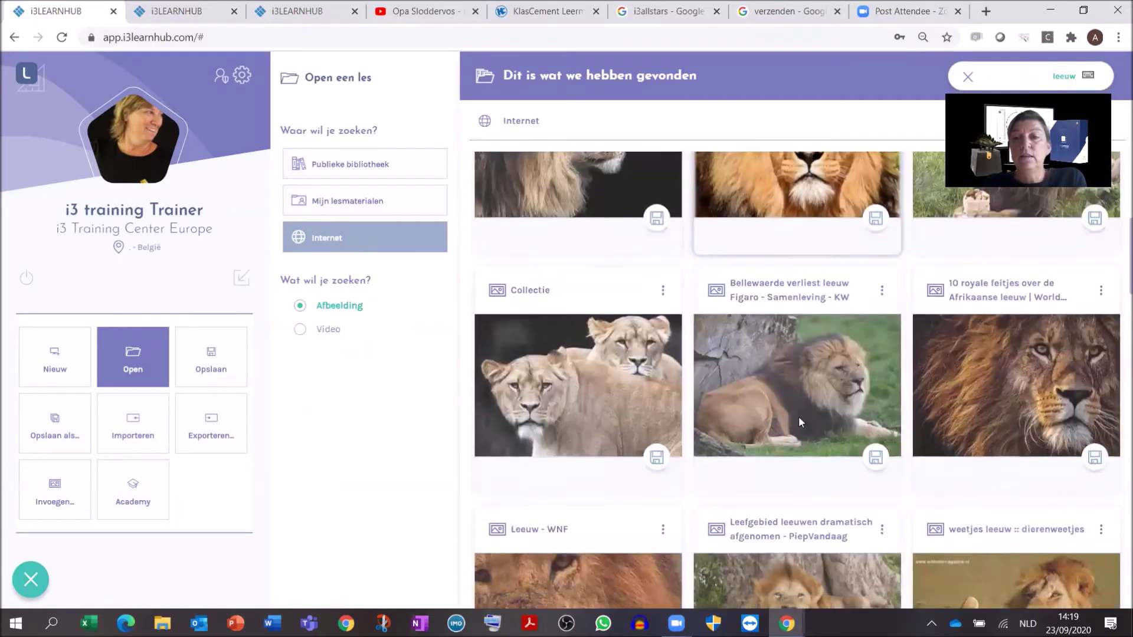
scroll(799, 423, down, 10)
scroll(799, 423, down, 3)
scroll(800, 423, up, 15)
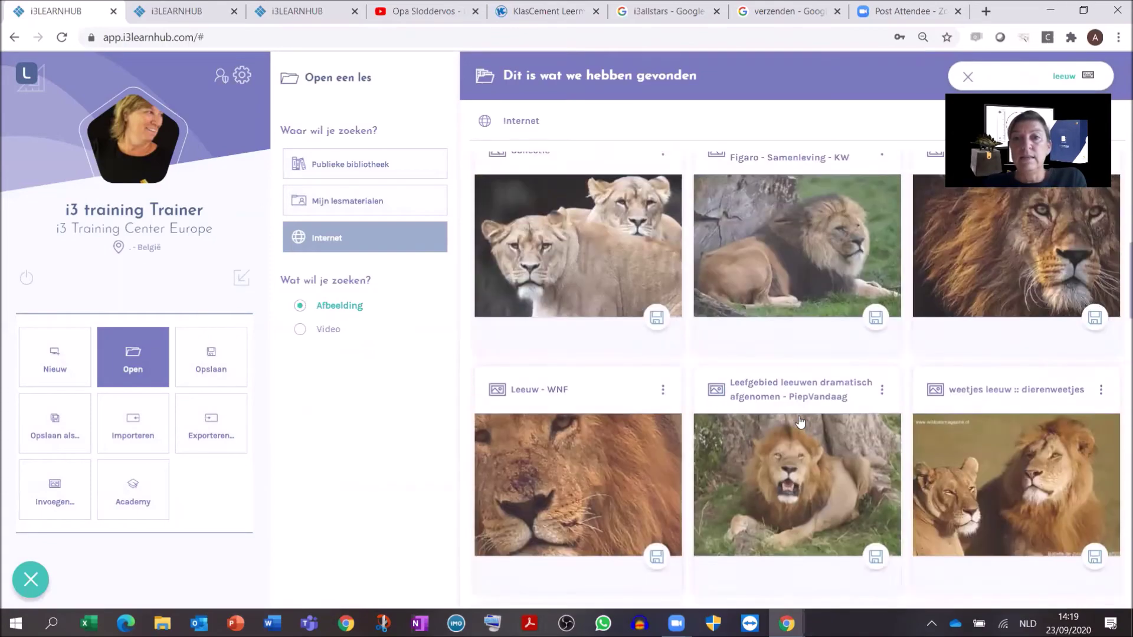
scroll(800, 421, up, 3)
click(607, 392)
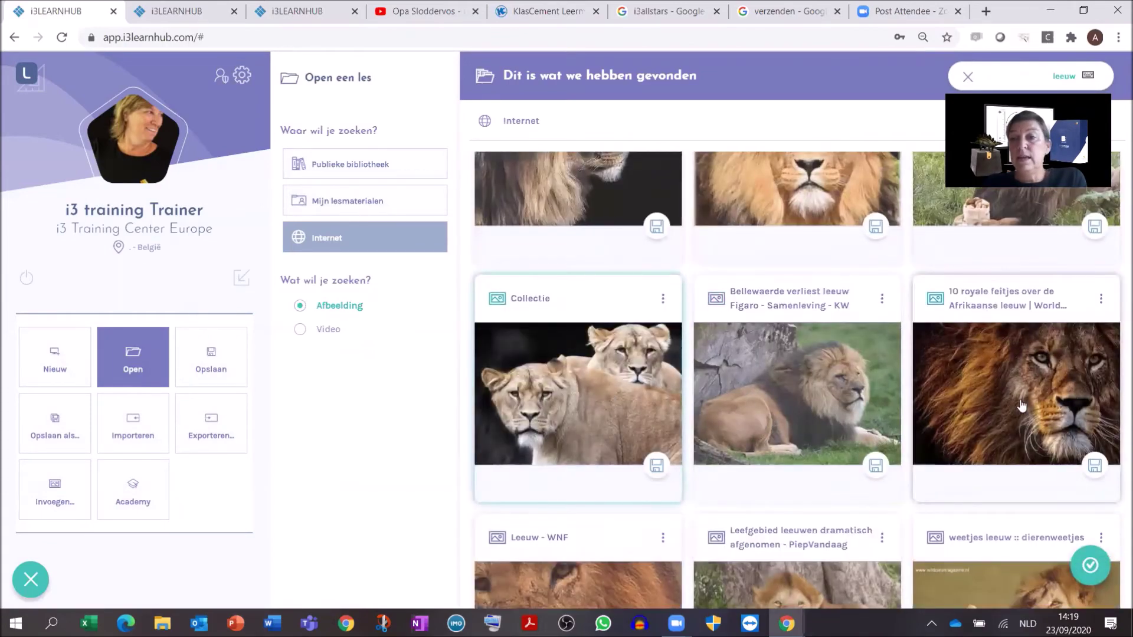
scroll(991, 422, down, 4)
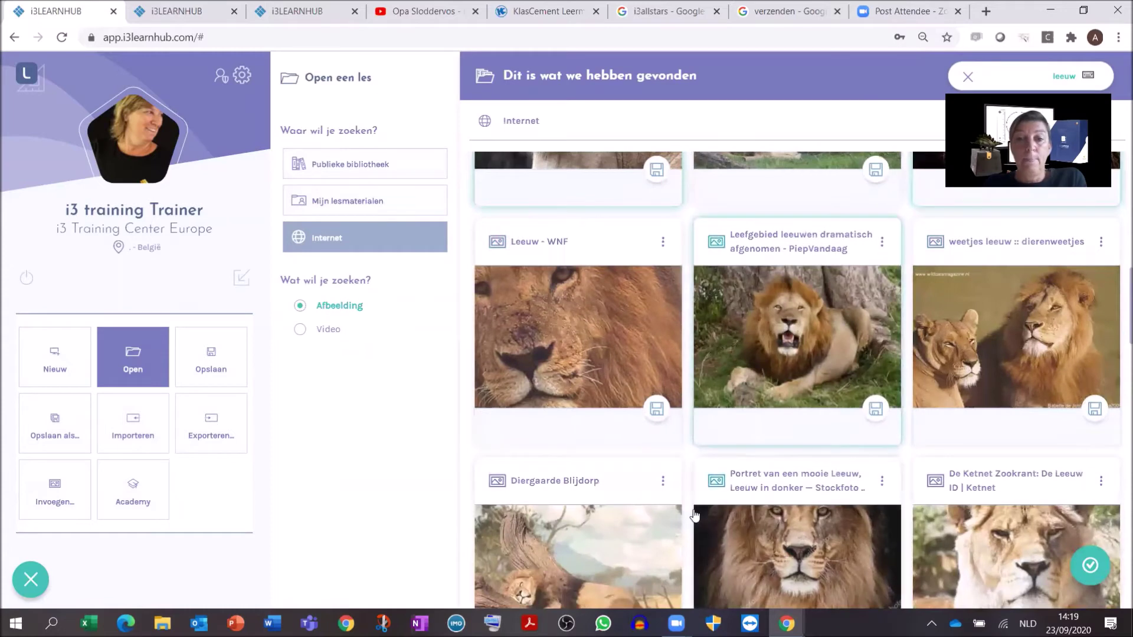
click(599, 536)
click(1091, 568)
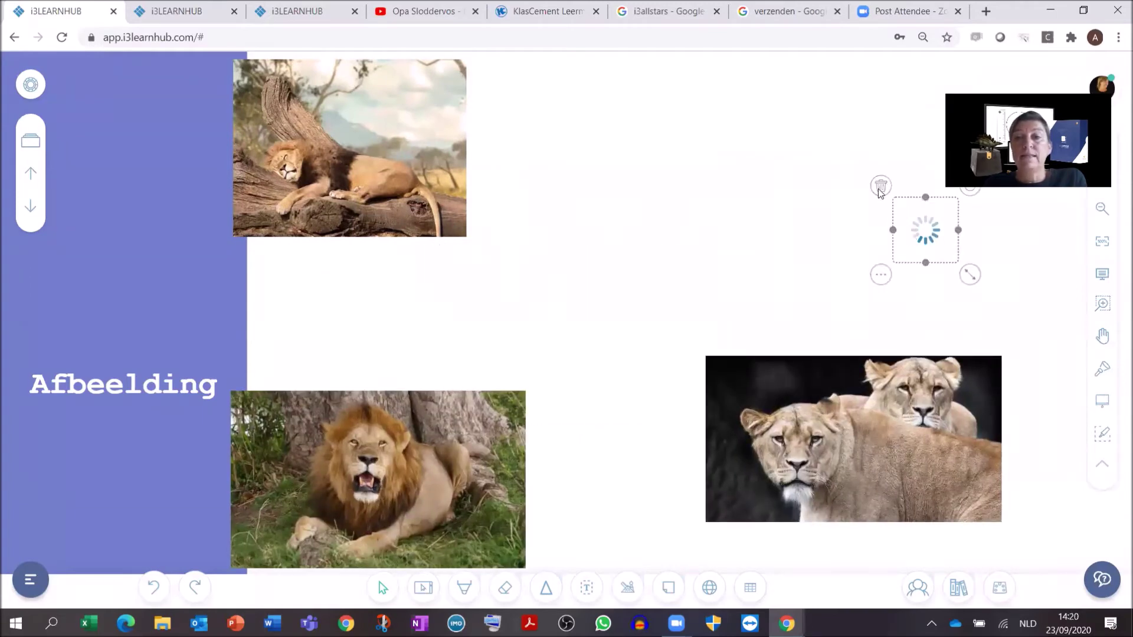
Step: Delete the still-loading image placeholder and move the three lion pictures closer together on the white area of the page
click(880, 186)
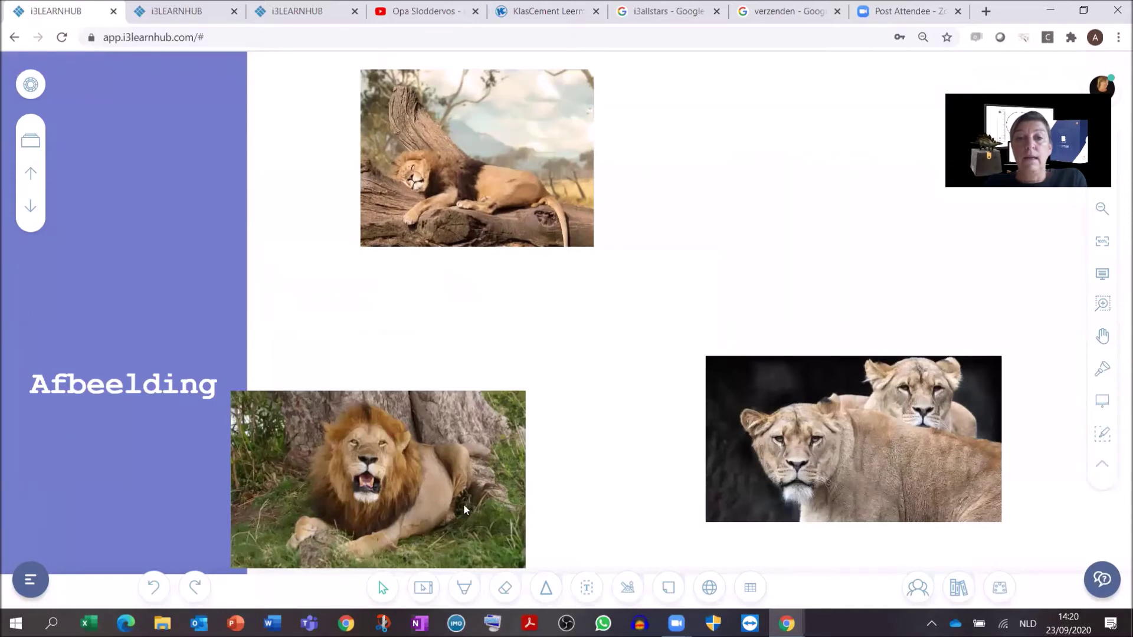
drag(462, 503, 534, 422)
drag(863, 452, 826, 366)
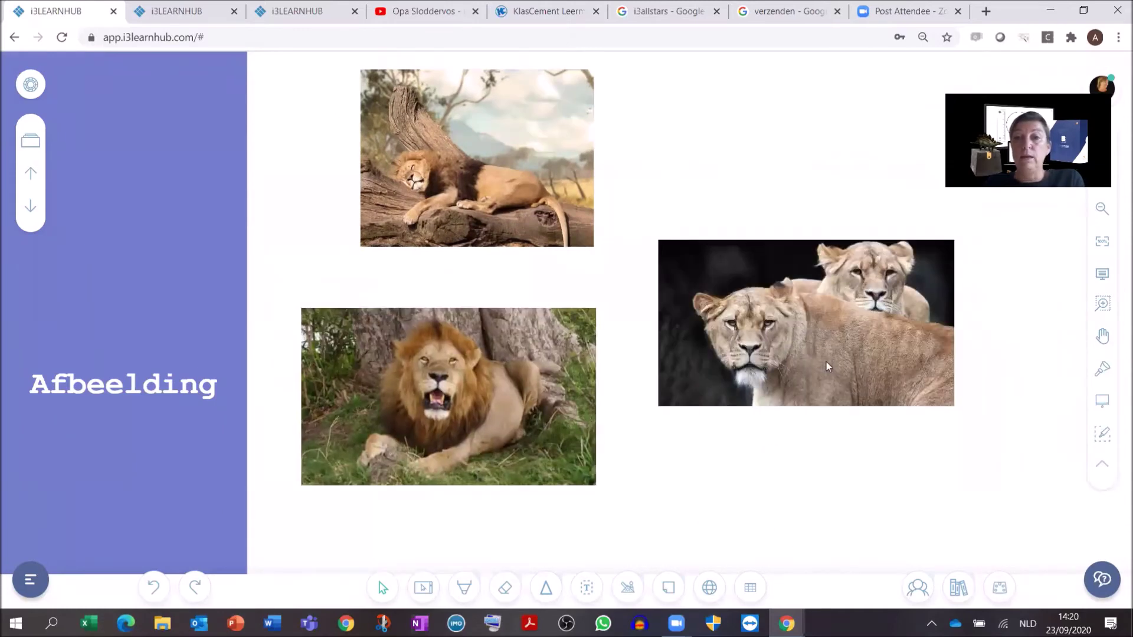